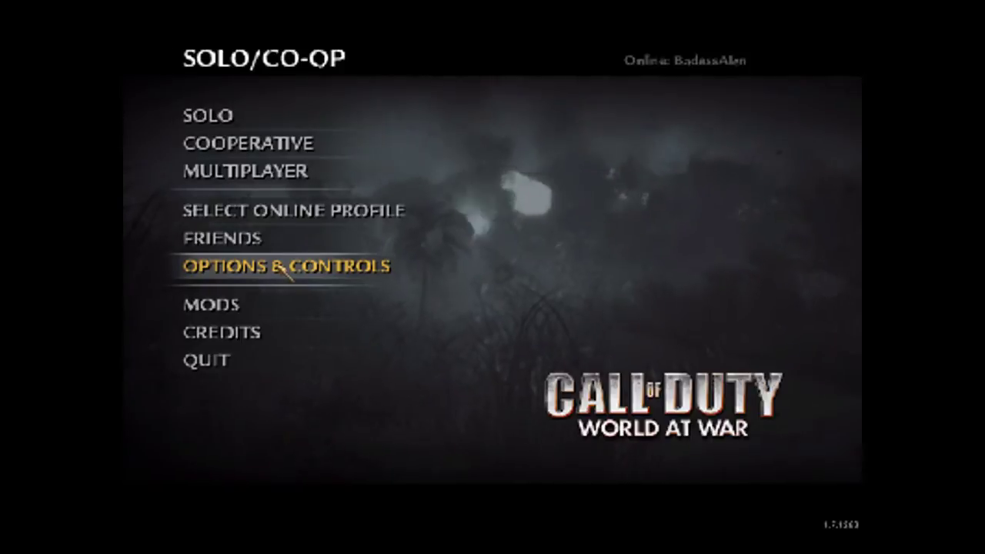
# - Open the game's Options & Controls screen from the Solo/Co-op main menu
pyautogui.click(289, 268)
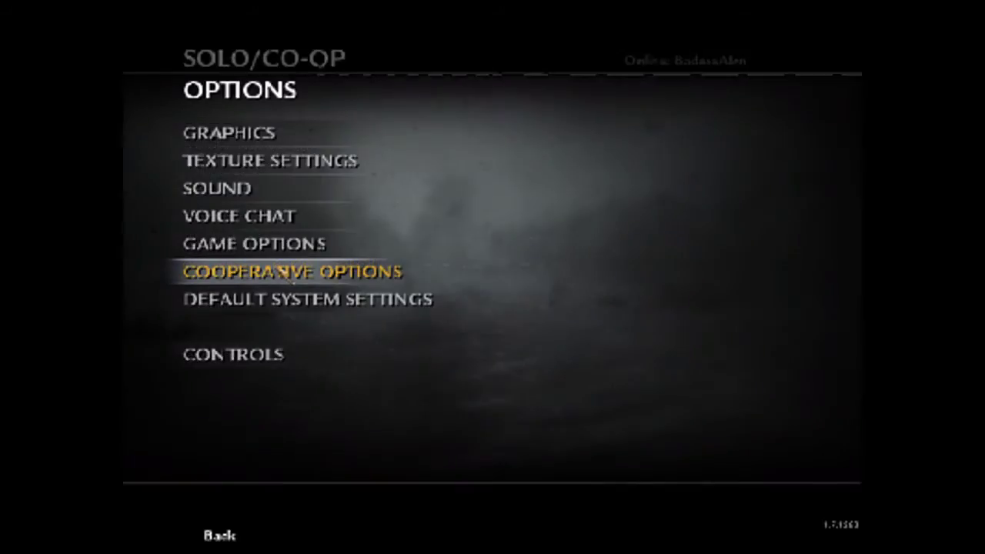
# - Change the graphics aspect ratio to Standard 4:3, then bring up the texture settings
pyautogui.click(281, 134)
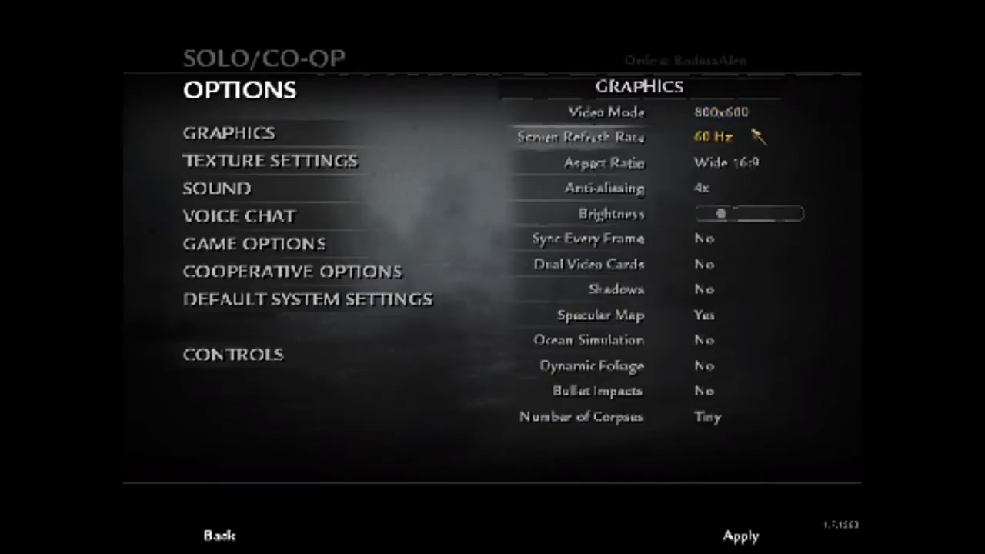
pyautogui.click(744, 164)
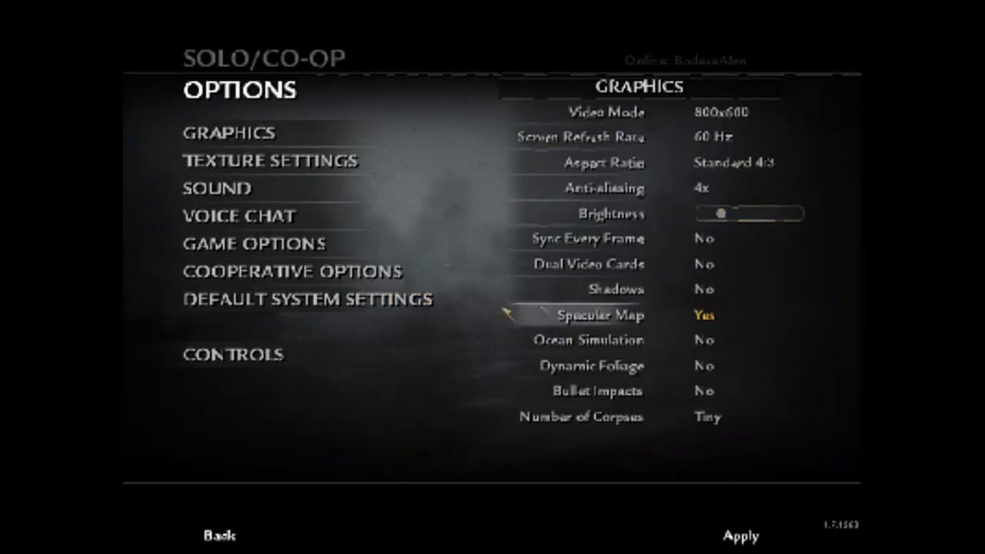
pyautogui.click(253, 161)
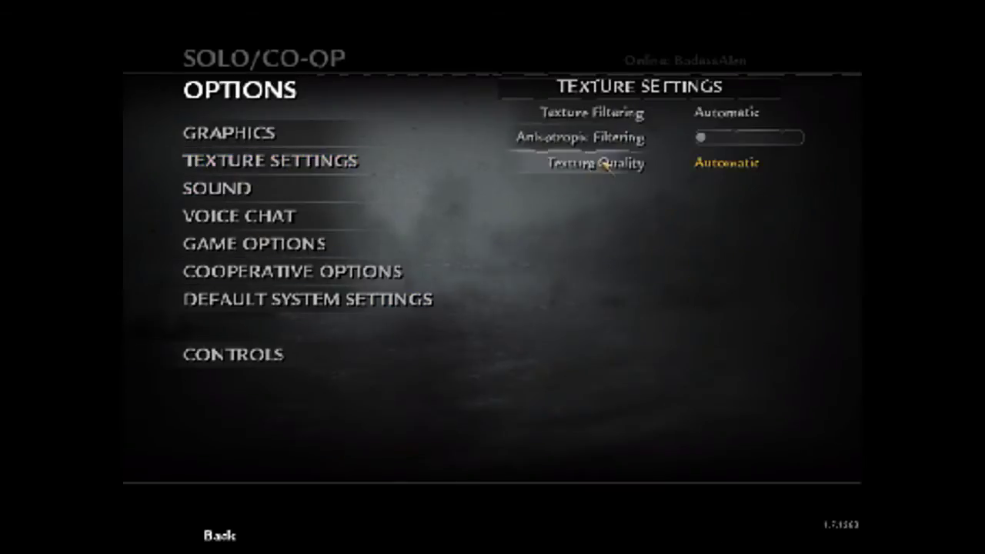
# - Try Manual texture quality with Low normal maps, revert to Automatic, and go back
pyautogui.click(717, 162)
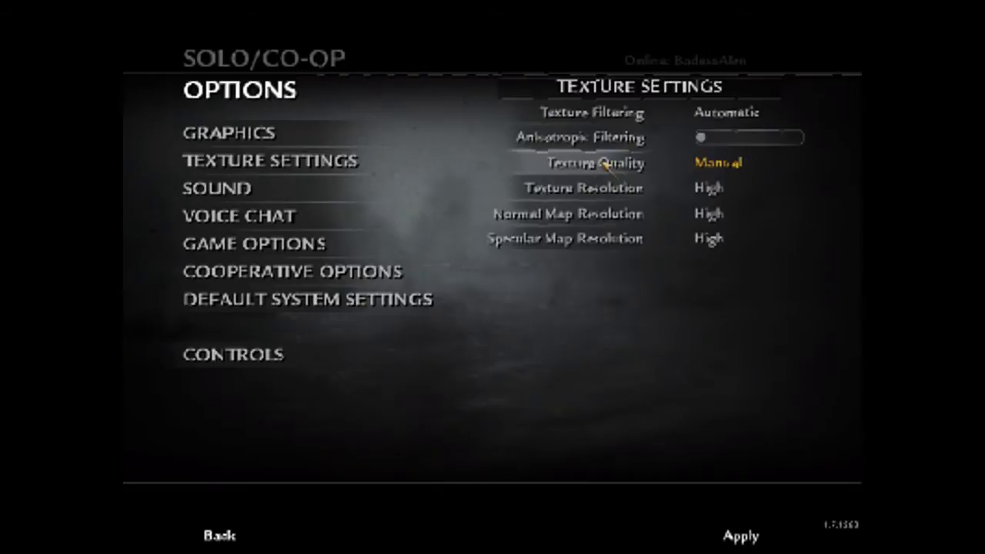
pyautogui.click(700, 213)
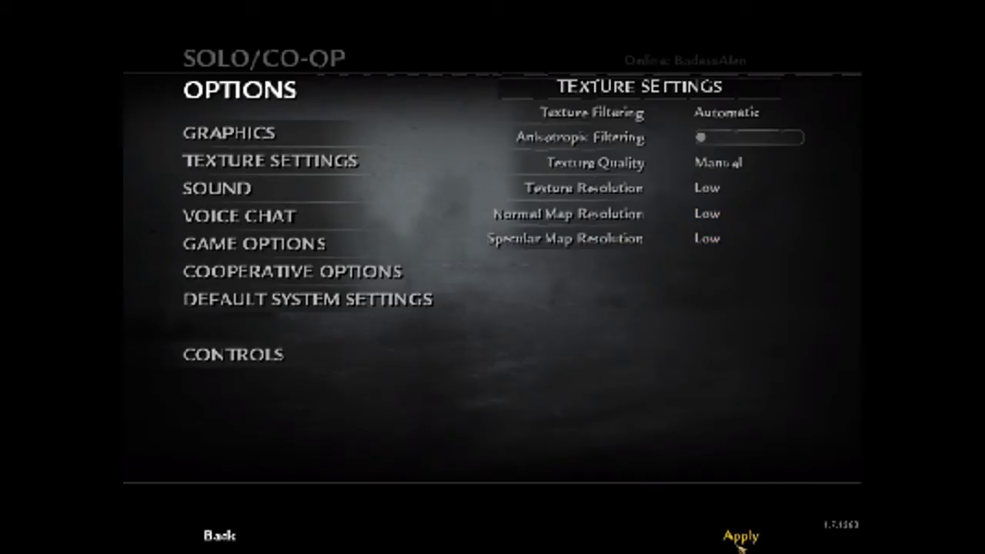
pyautogui.click(684, 162)
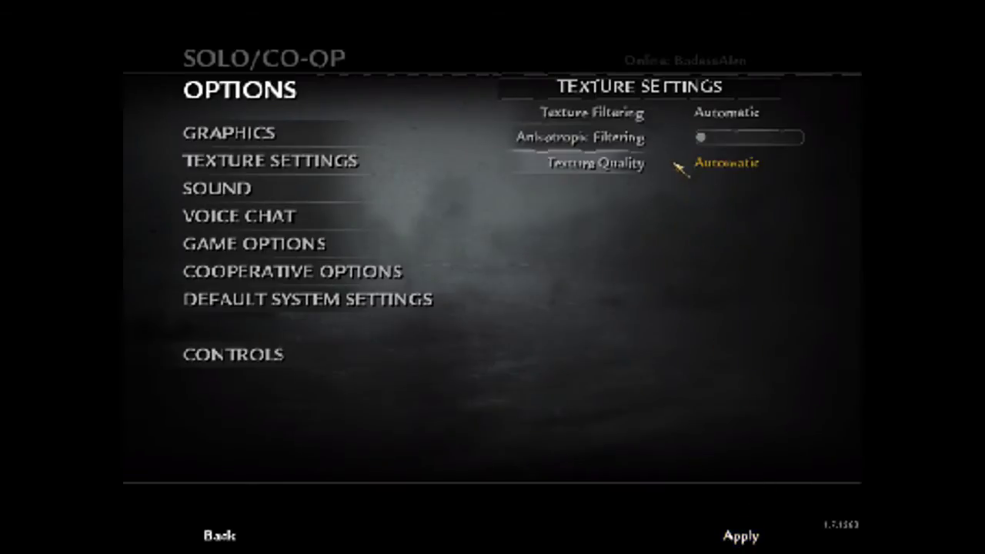
pyautogui.click(223, 537)
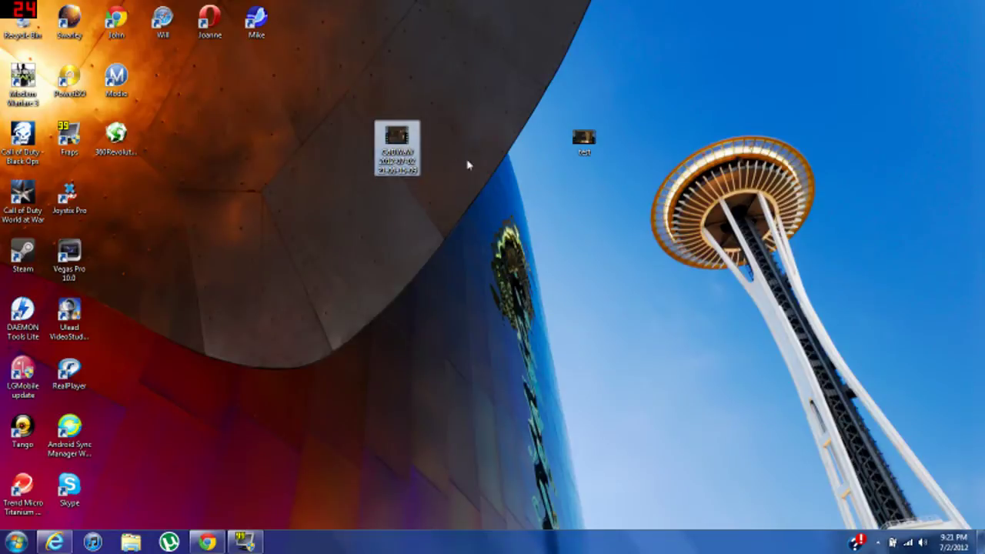
# - Play the original CoDWaW clip in Media Player, resizing and moving the window, then close it
pyautogui.doubleClick(398, 150)
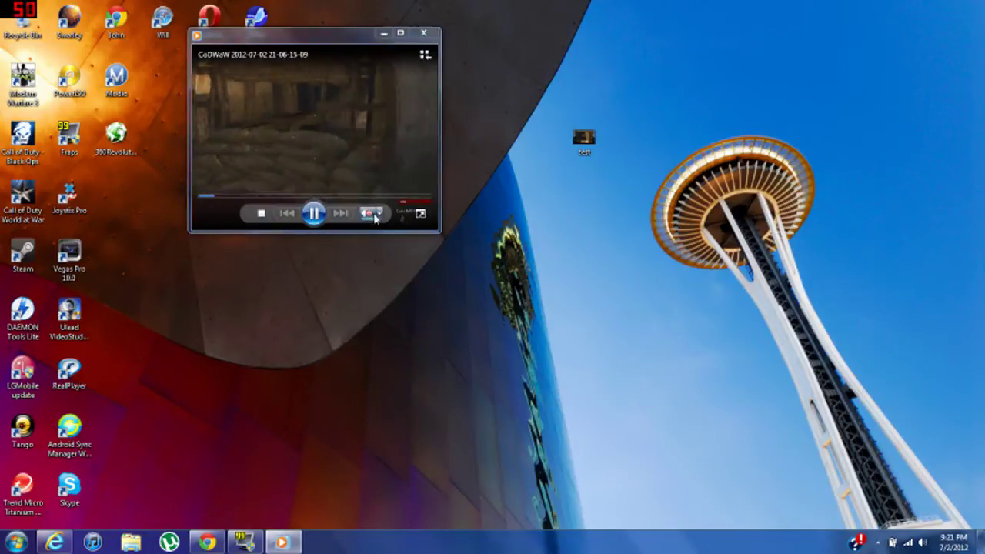
pyautogui.moveTo(439, 230); pyautogui.dragTo(634, 381)
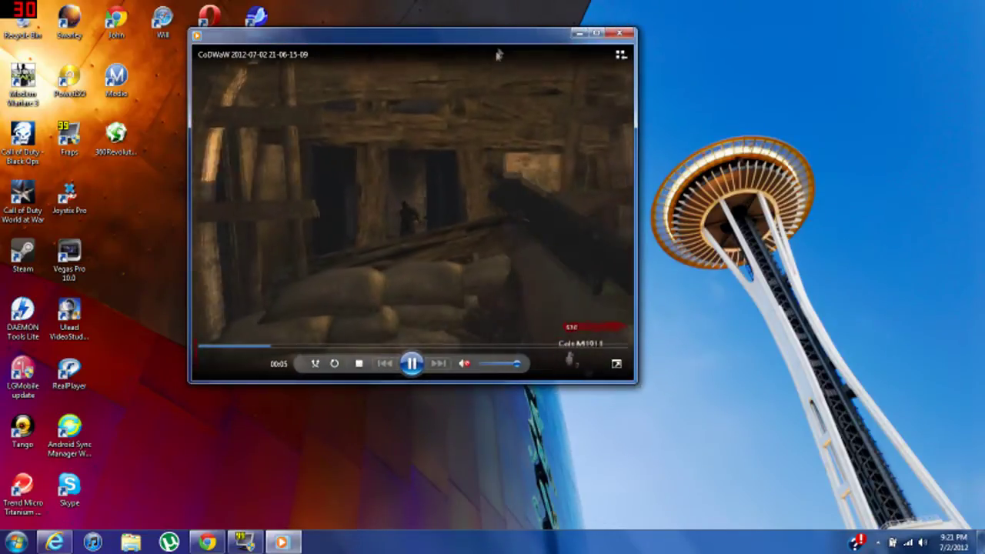
pyautogui.moveTo(506, 48); pyautogui.dragTo(523, 24)
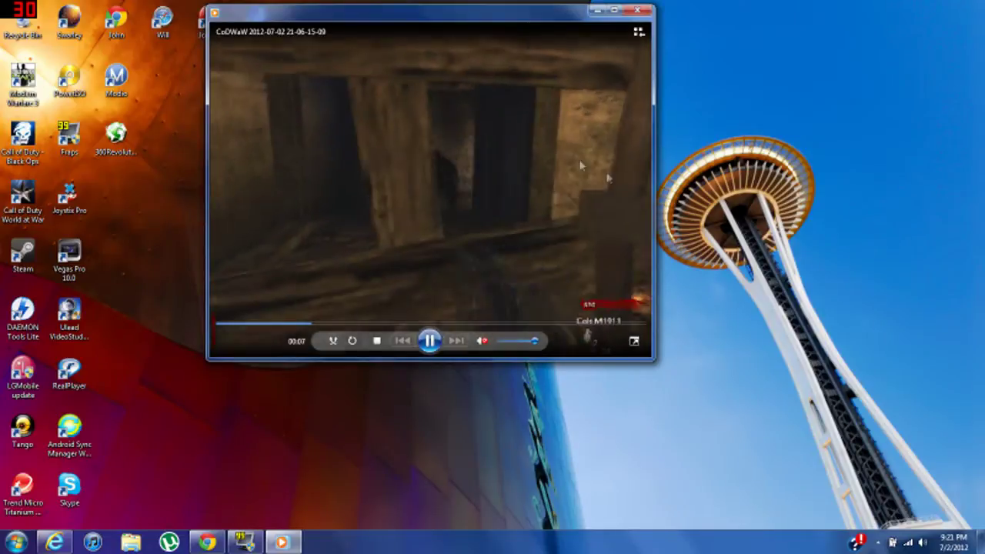
pyautogui.moveTo(655, 359)
pyautogui.mouseDown()
pyautogui.moveTo(627, 358)
pyautogui.moveTo(659, 356)
pyautogui.moveTo(647, 350)
pyautogui.mouseUp()
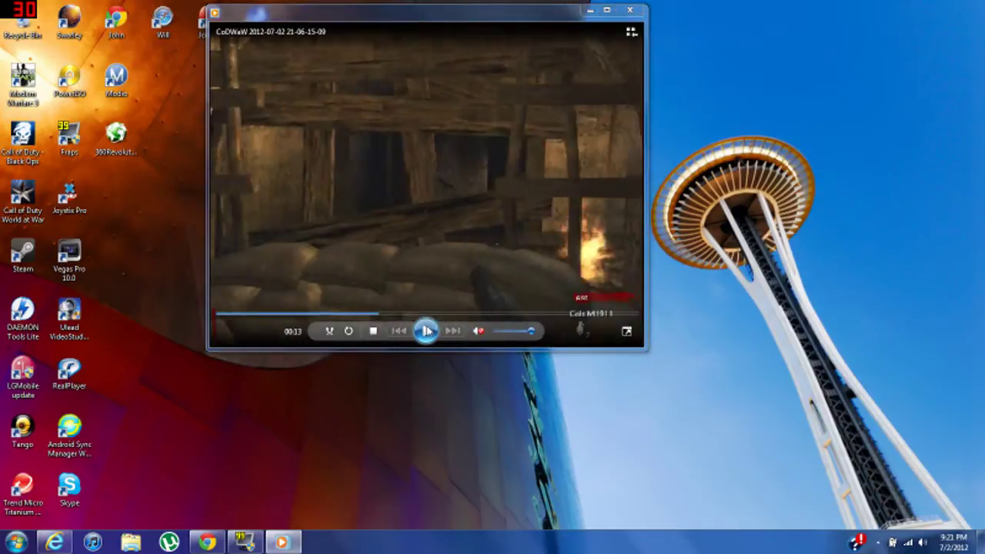
pyautogui.moveTo(565, 26); pyautogui.dragTo(536, 29)
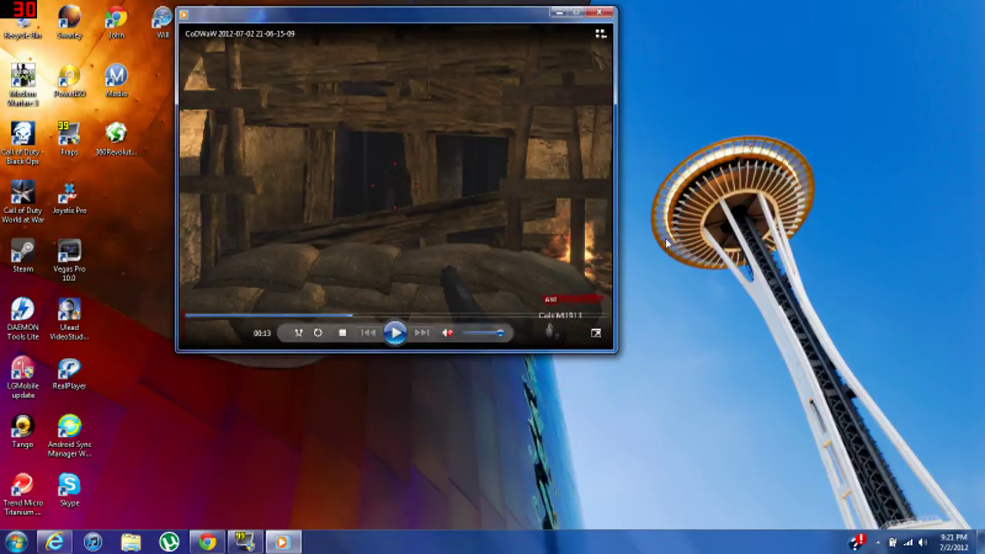
pyautogui.moveTo(576, 297)
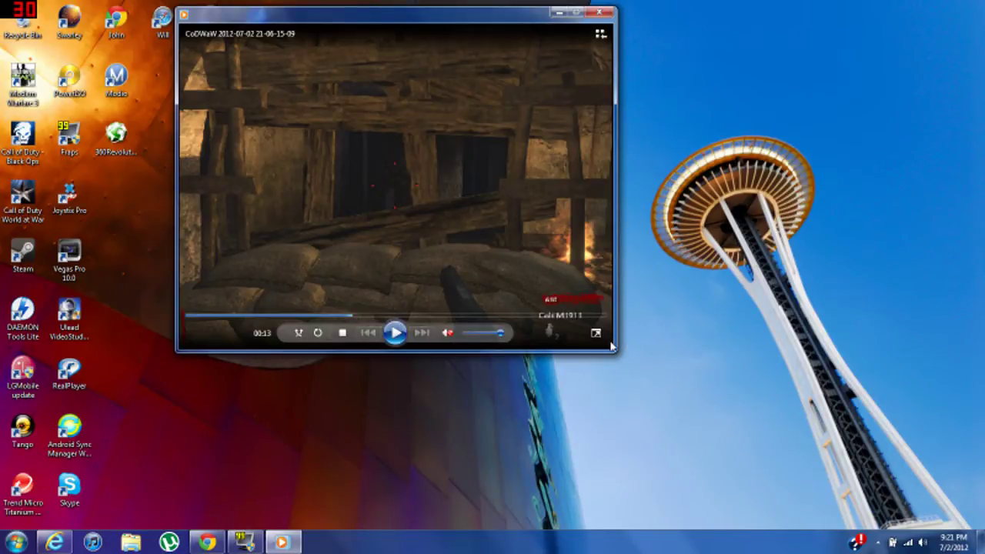
pyautogui.moveTo(615, 352); pyautogui.dragTo(501, 255)
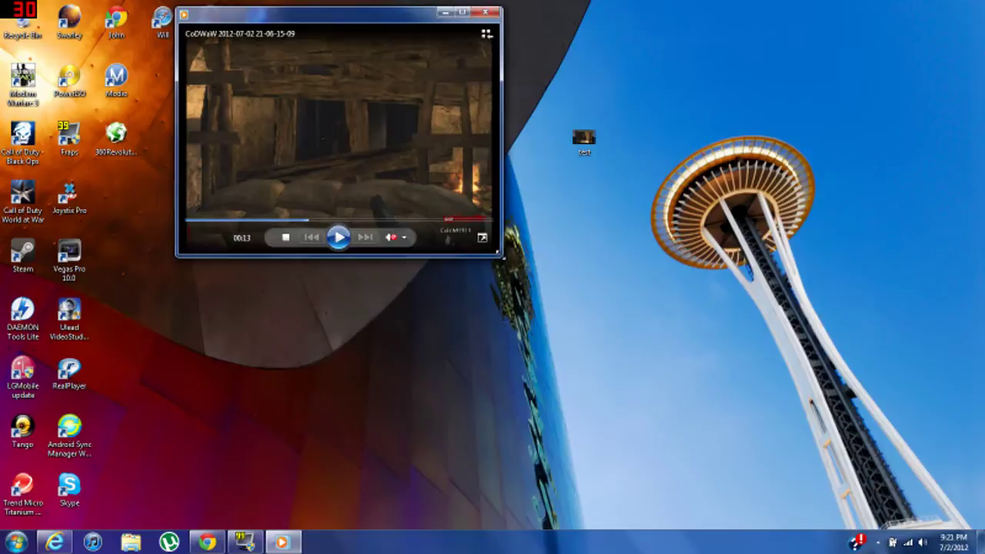
pyautogui.click(493, 14)
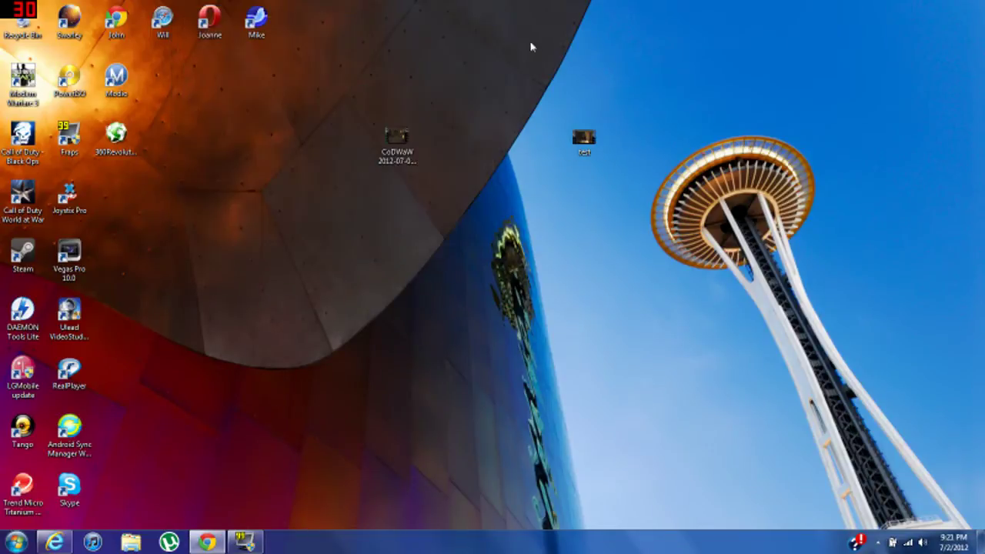
pyautogui.doubleClick(592, 151)
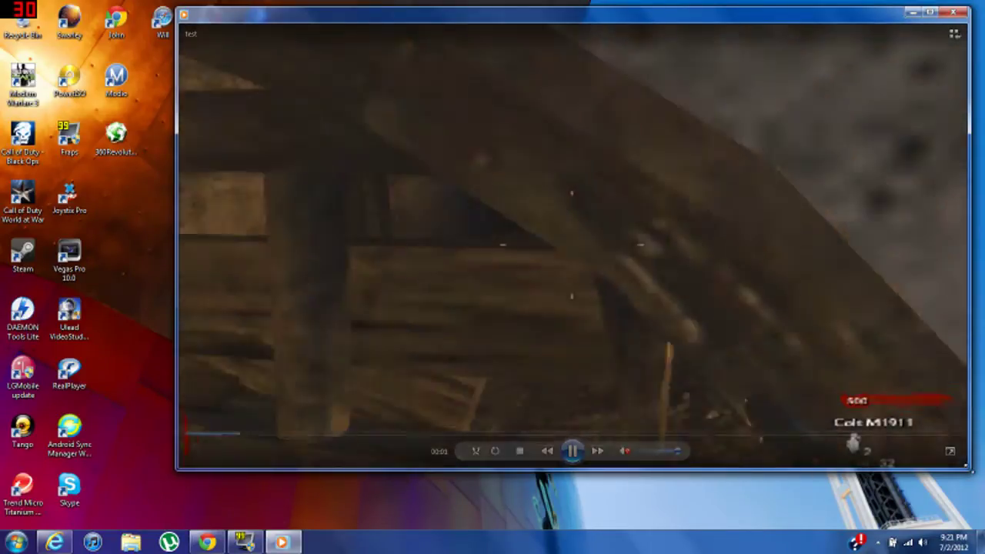
pyautogui.moveTo(970, 468); pyautogui.dragTo(591, 259)
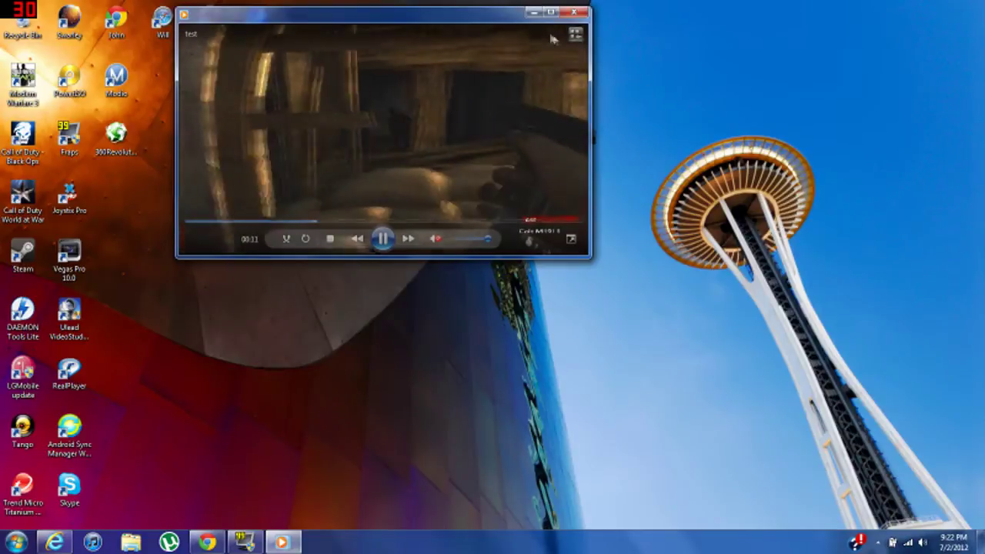
pyautogui.click(573, 13)
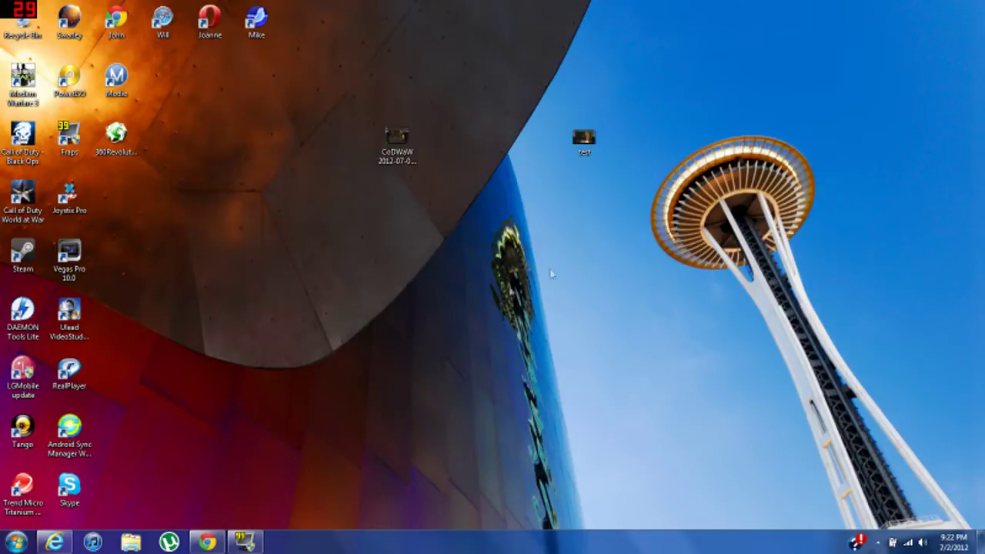
# - Launch Vegas Pro and drag the CoDWaW recording in from the desktop, then close the program
pyautogui.doubleClick(69, 254)
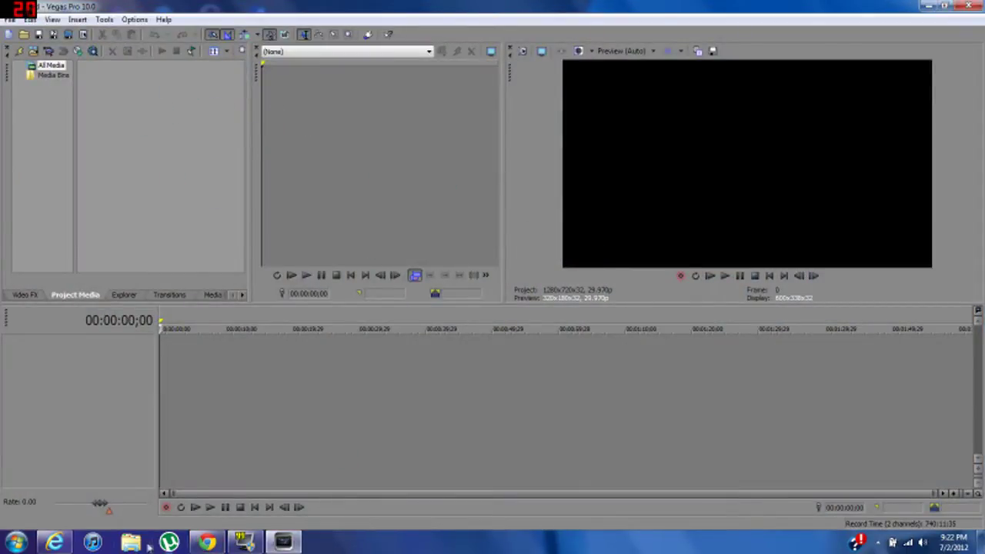
pyautogui.moveTo(897, 7); pyautogui.dragTo(650, 217)
pyautogui.moveTo(400, 160); pyautogui.dragTo(183, 342)
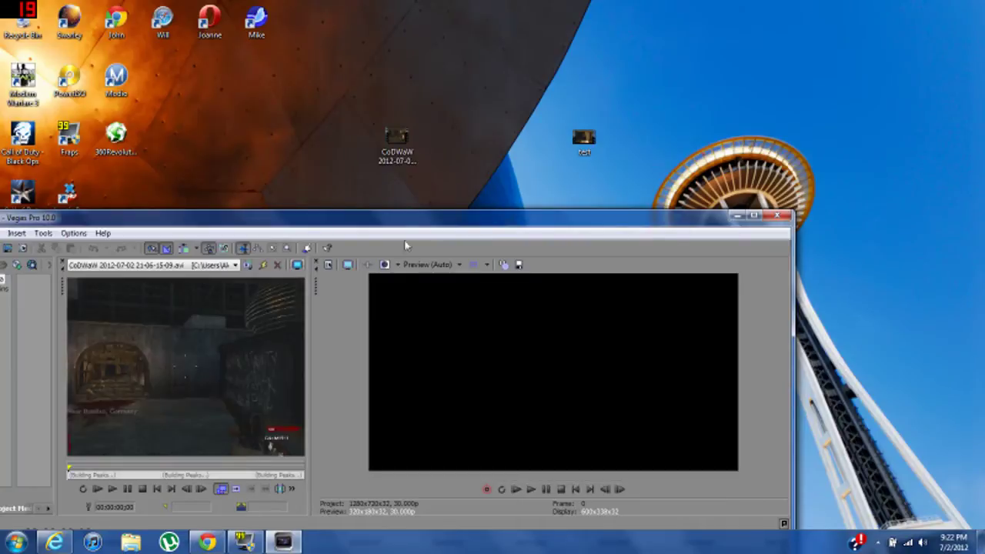
pyautogui.moveTo(567, 232); pyautogui.dragTo(710, 93)
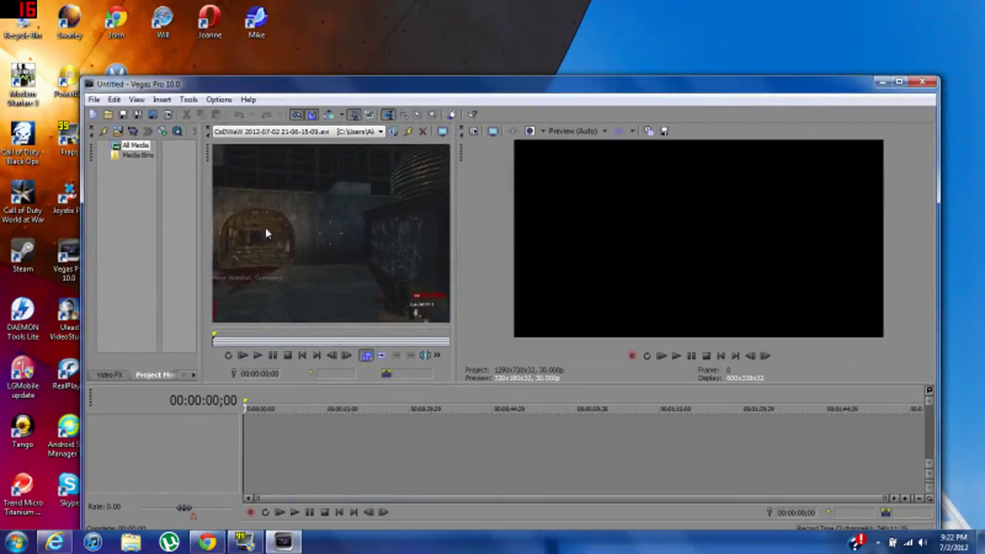
pyautogui.click(922, 81)
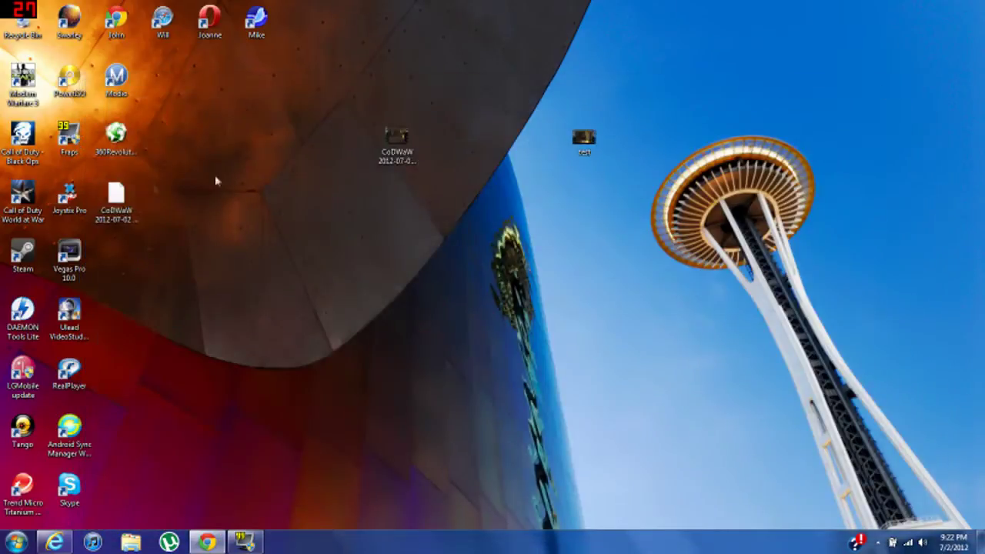
# - Relaunch Vegas Pro, import the CoDWaW recording into Project Media and place it on the timeline
pyautogui.doubleClick(71, 261)
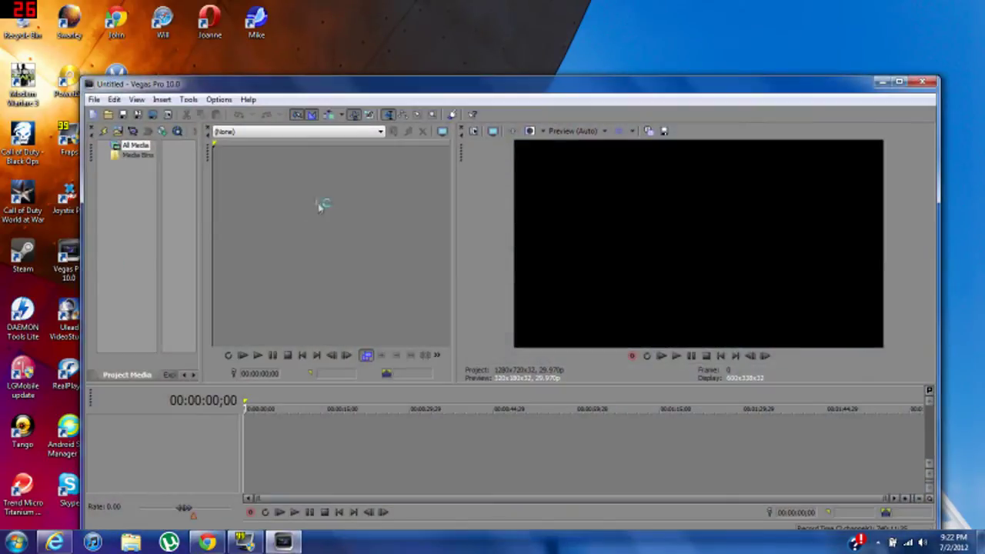
pyautogui.click(900, 83)
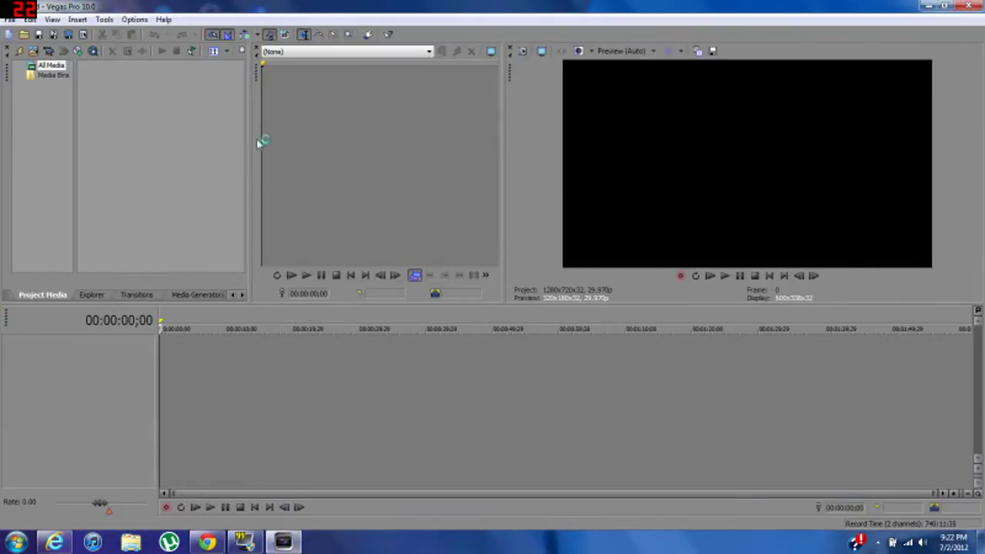
pyautogui.moveTo(249, 132); pyautogui.dragTo(262, 137)
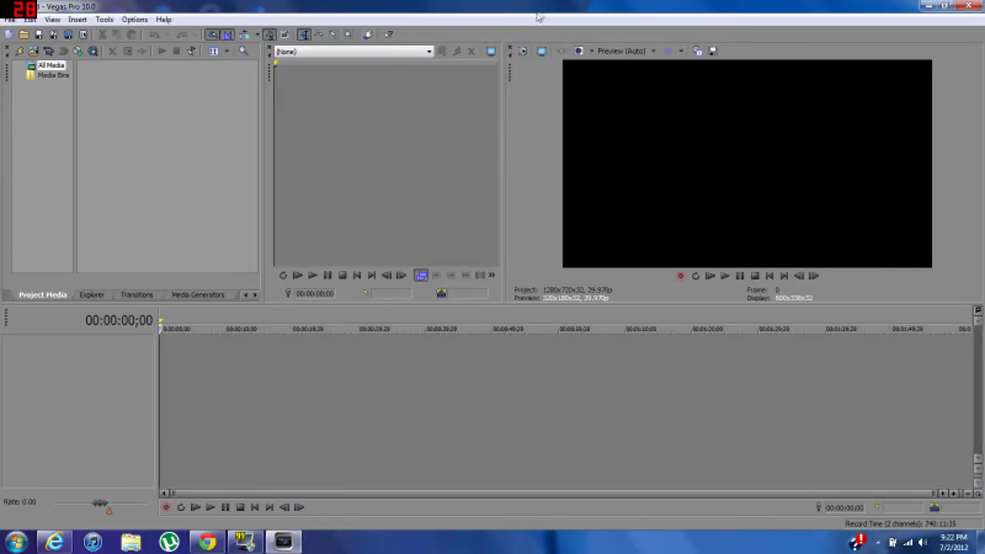
pyautogui.moveTo(539, 16); pyautogui.dragTo(727, 190)
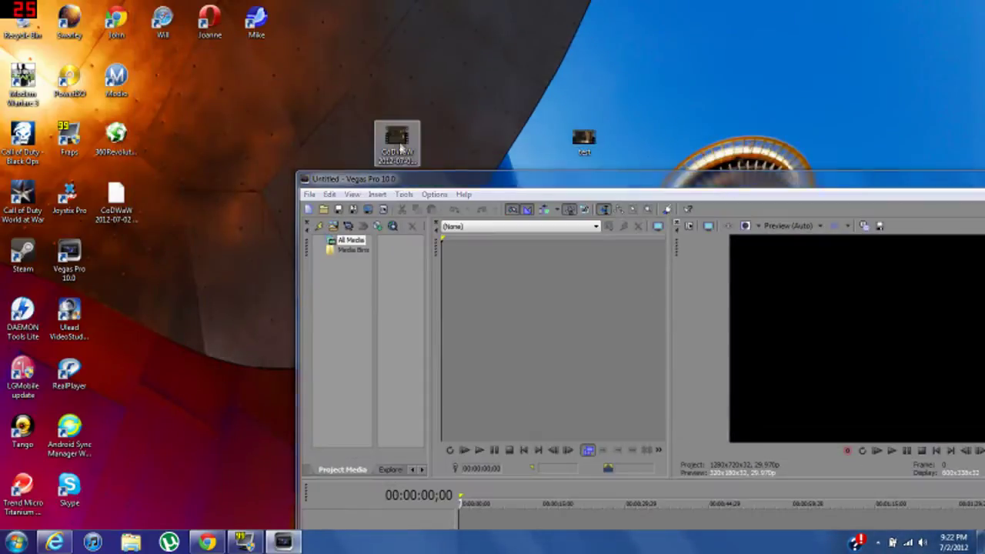
pyautogui.moveTo(400, 148); pyautogui.dragTo(403, 279)
pyautogui.moveTo(585, 184); pyautogui.dragTo(352, 70)
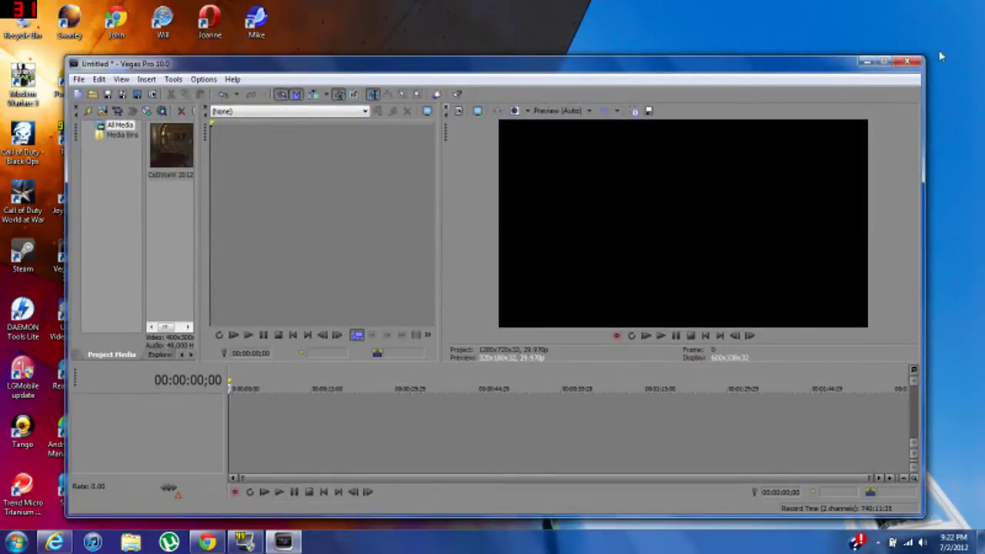
pyautogui.click(884, 61)
pyautogui.moveTo(125, 84); pyautogui.dragTo(168, 360)
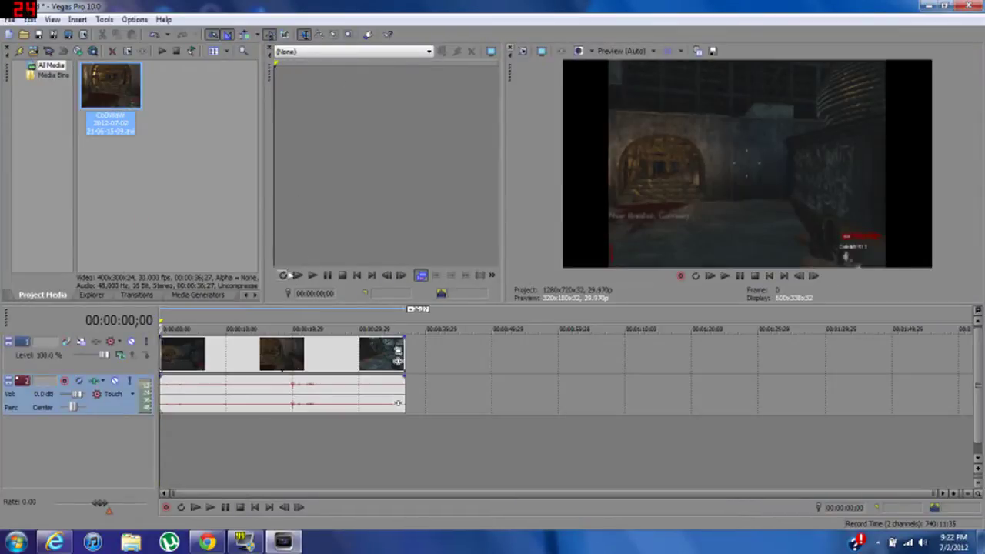
pyautogui.click(182, 365)
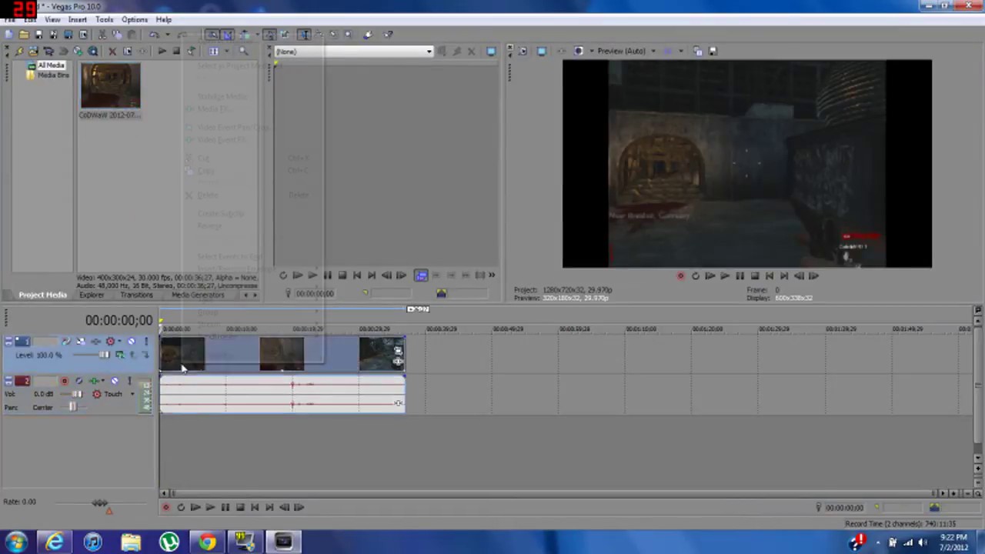
pyautogui.rightClick(182, 366)
pyautogui.click(223, 358)
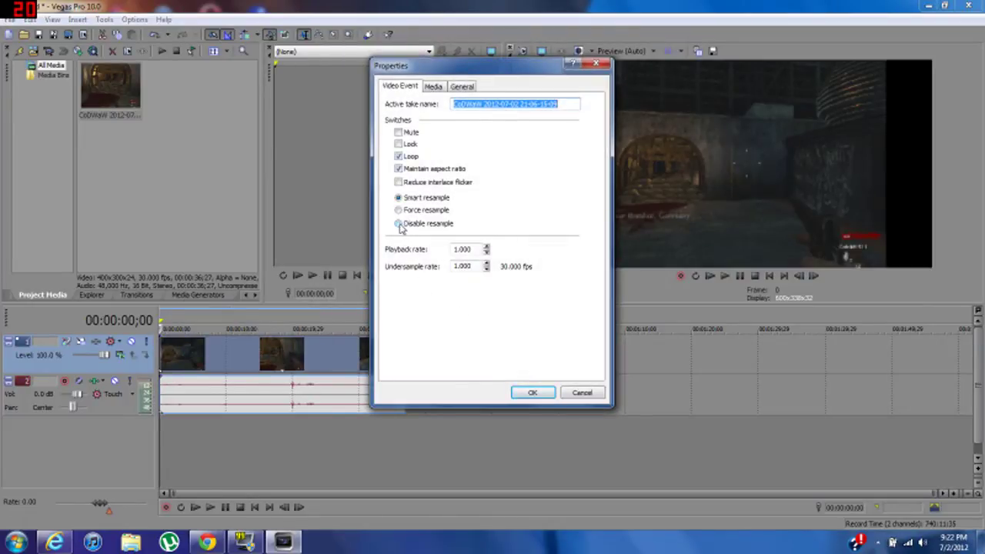
pyautogui.click(399, 224)
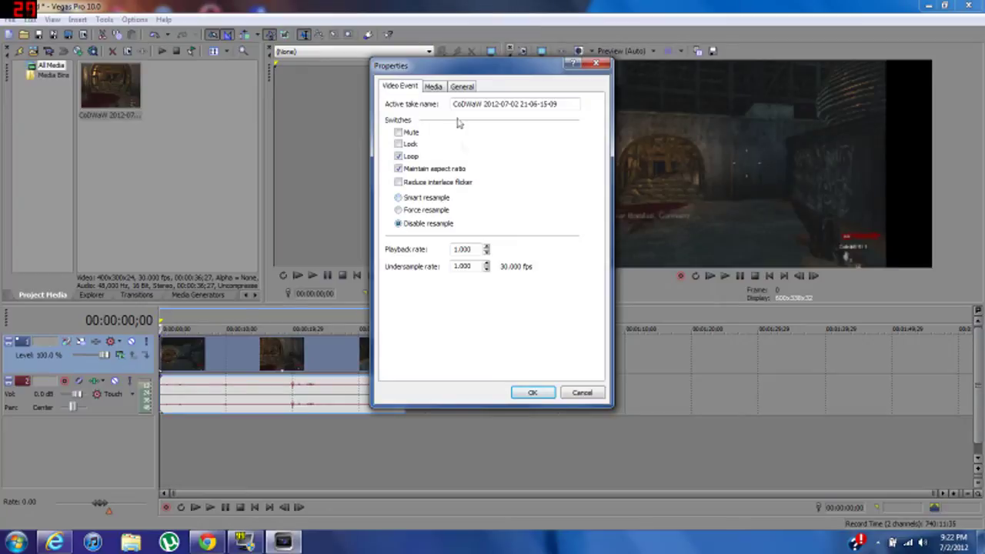
pyautogui.click(434, 87)
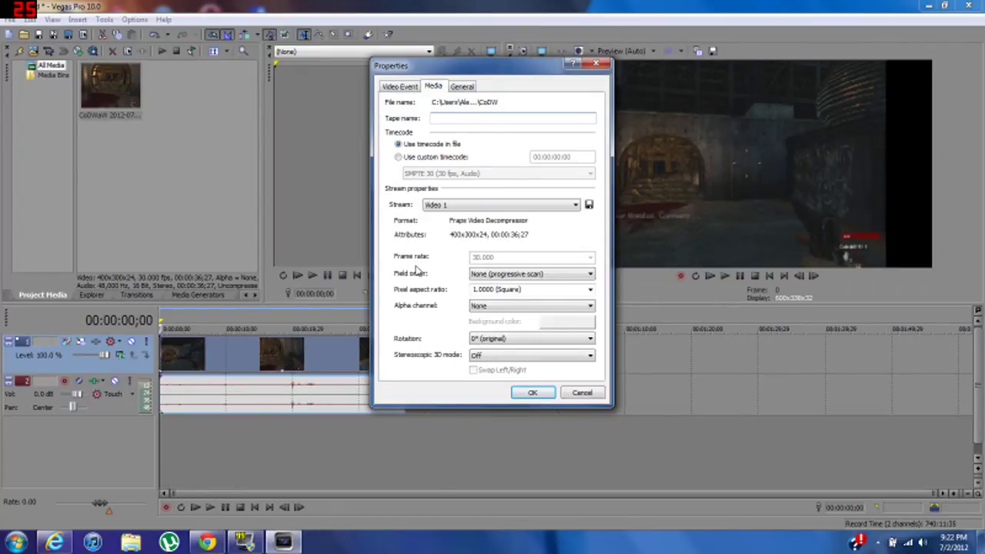
pyautogui.click(589, 289)
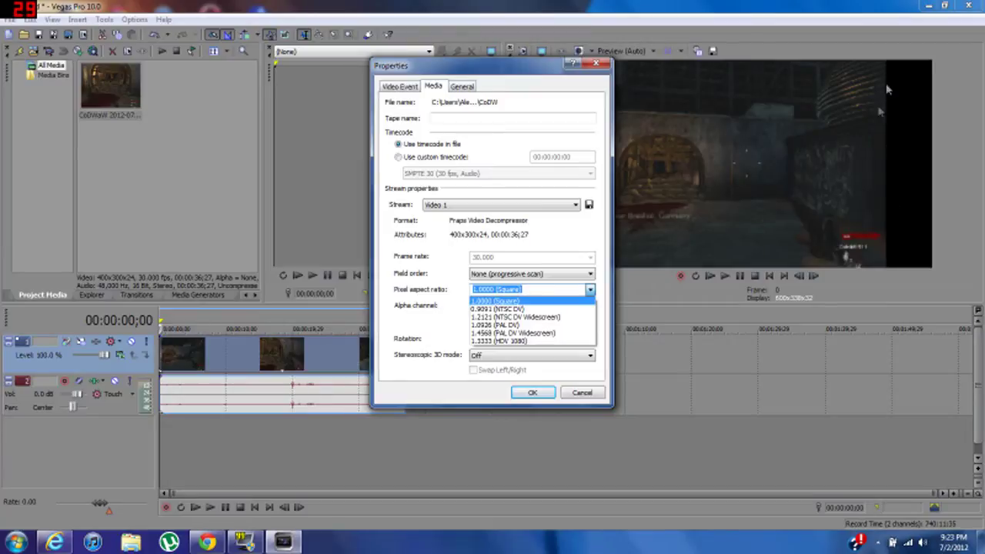
pyautogui.click(458, 198)
pyautogui.click(597, 64)
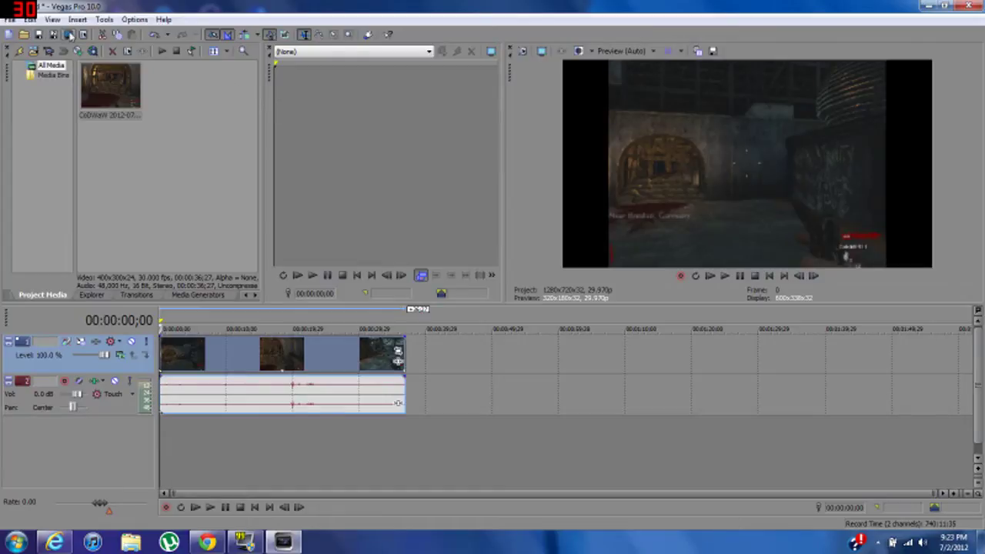
pyautogui.click(68, 34)
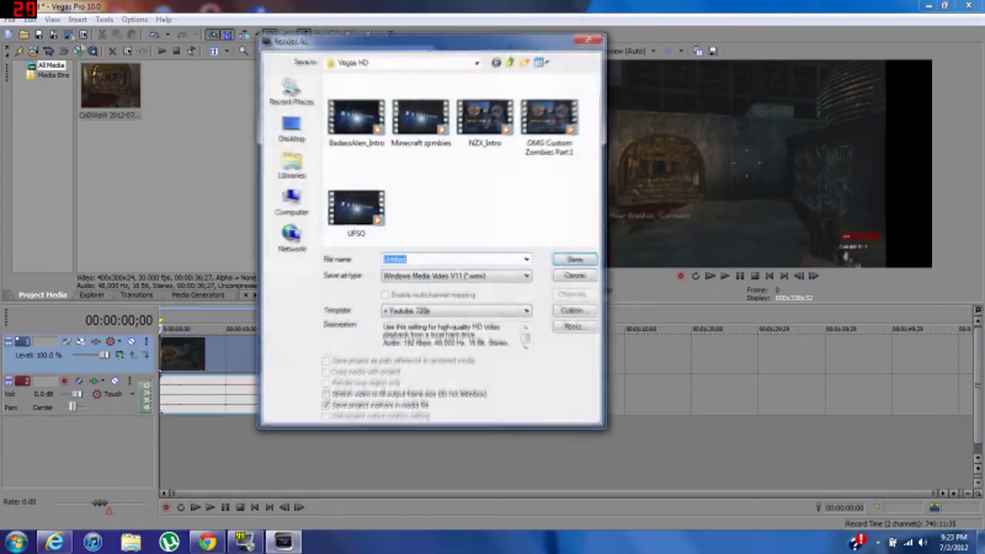
pyautogui.click(590, 39)
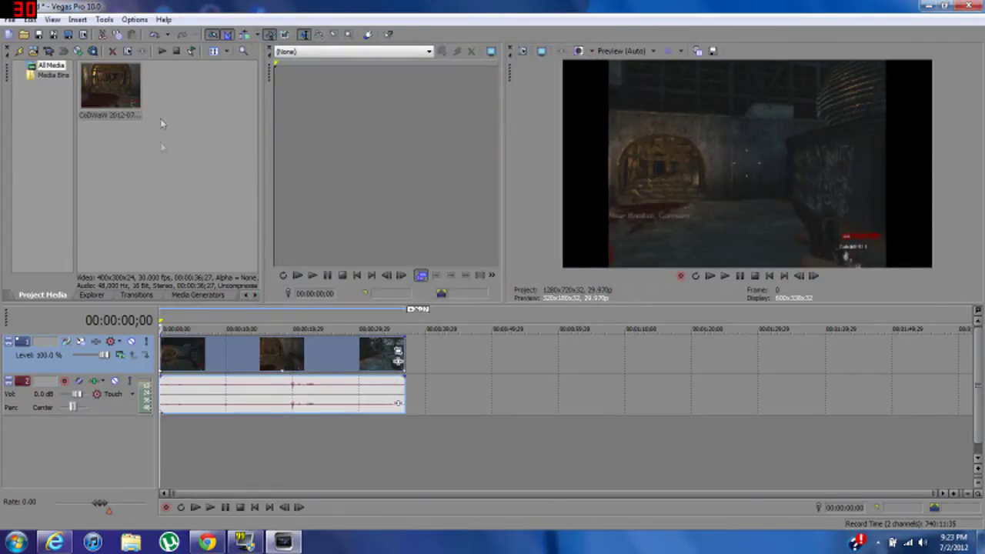
# - In the clip's Properties, disable resample and set pixel aspect ratio to 1.3333 (HDV 1080)
pyautogui.rightClick(271, 358)
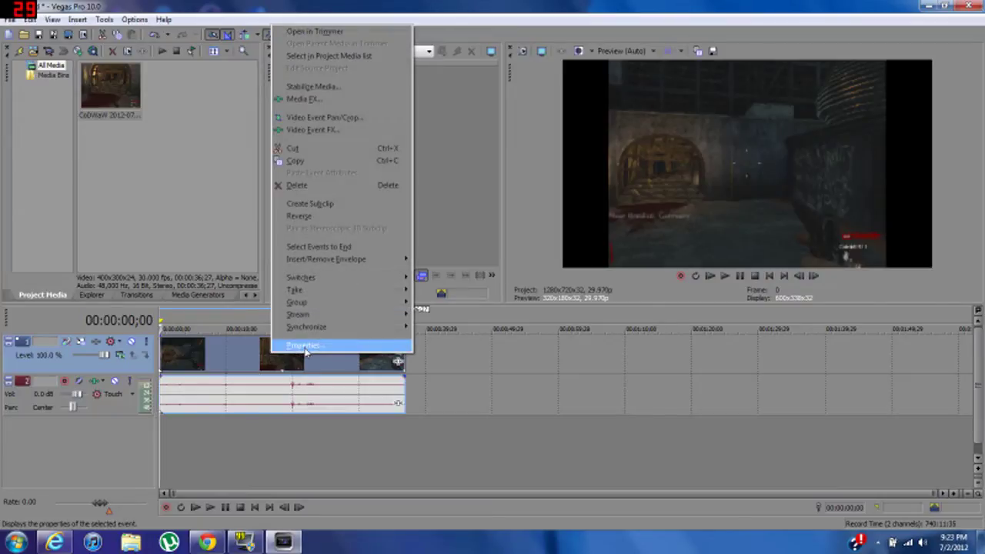
pyautogui.click(304, 345)
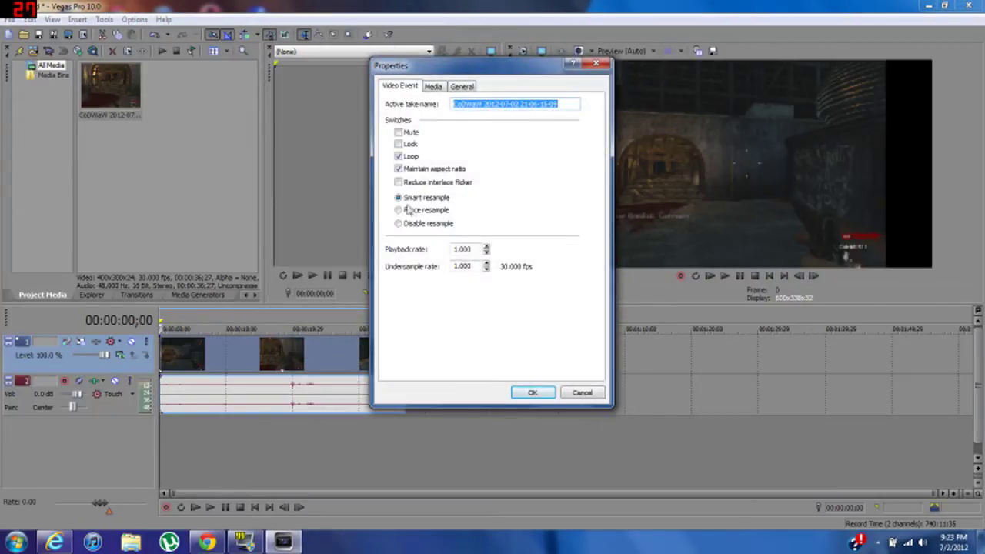
pyautogui.click(400, 223)
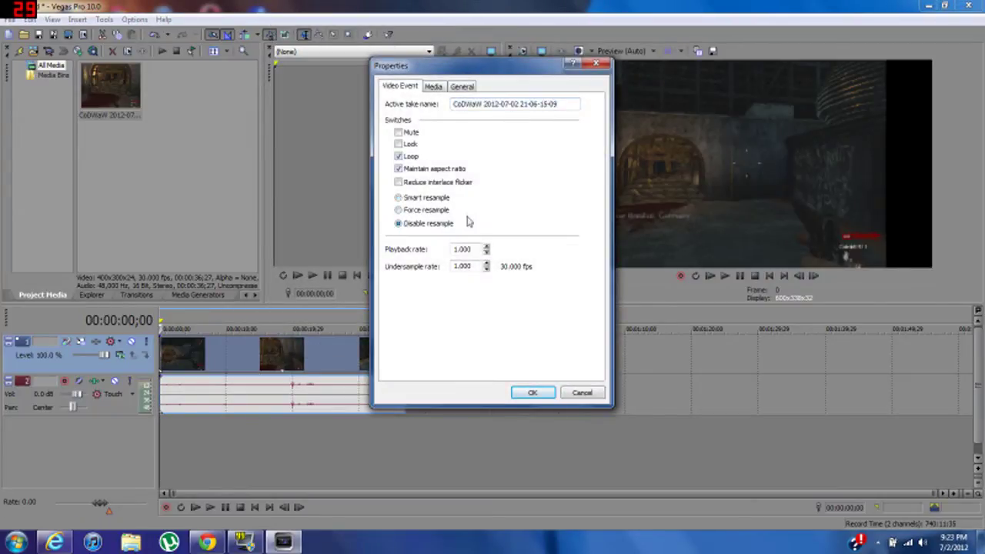
pyautogui.click(433, 86)
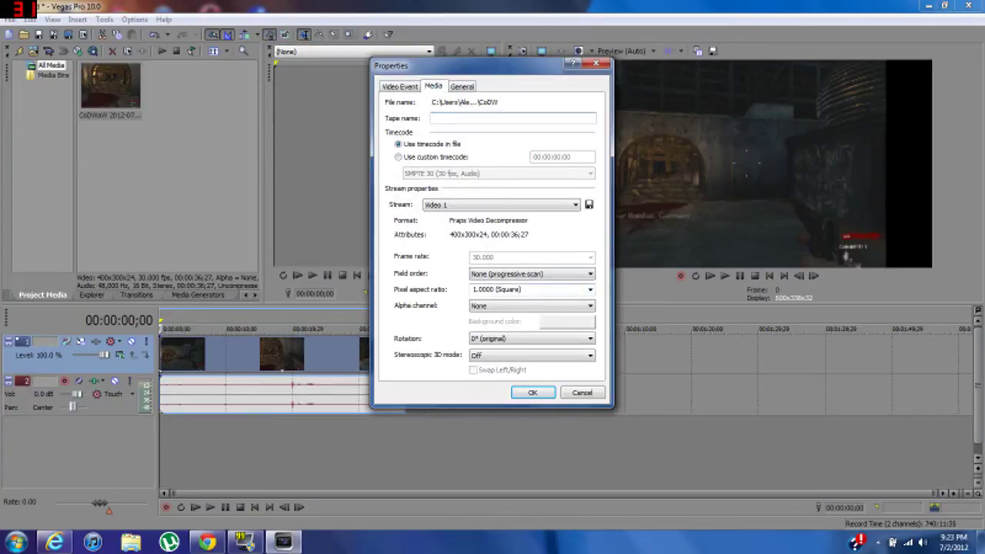
pyautogui.click(590, 289)
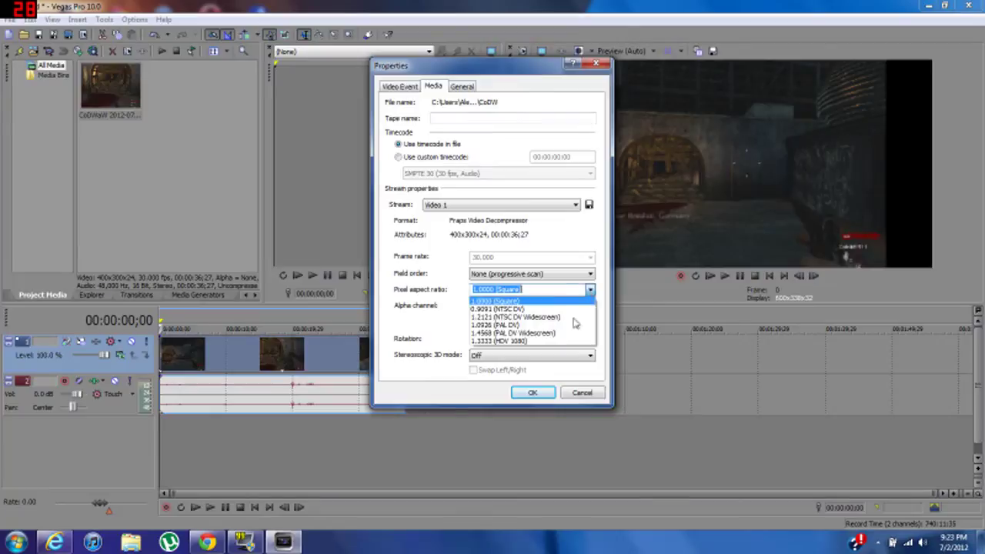
pyautogui.click(526, 344)
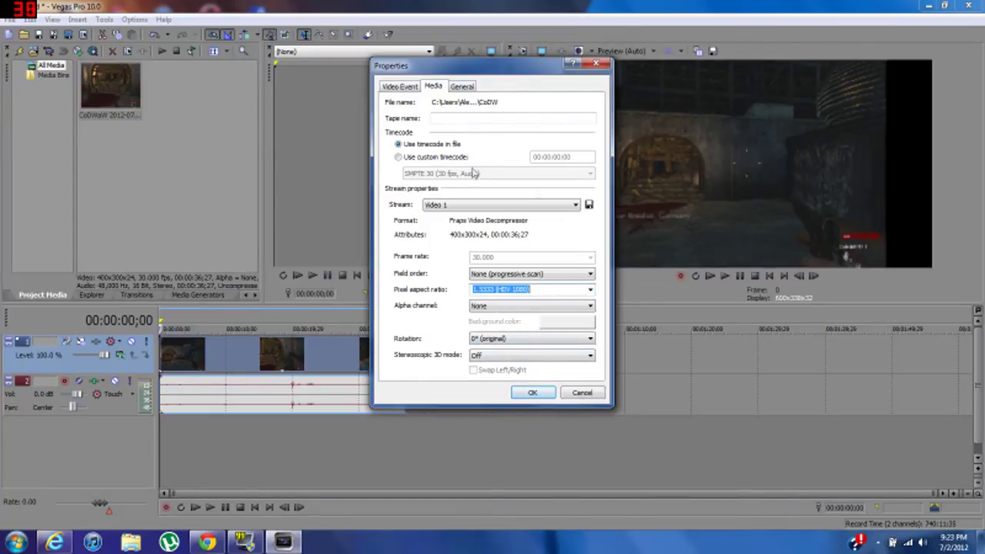
pyautogui.click(471, 88)
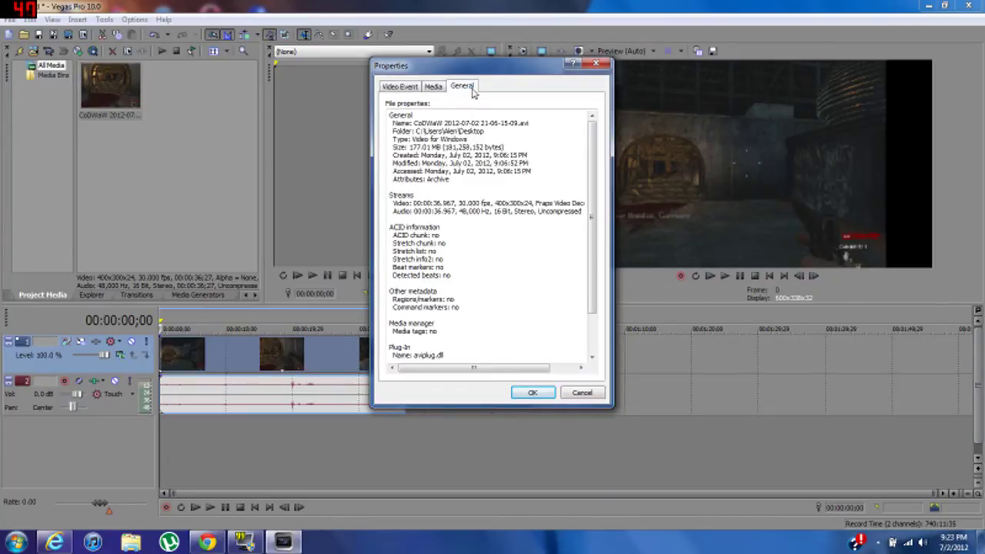
pyautogui.click(444, 88)
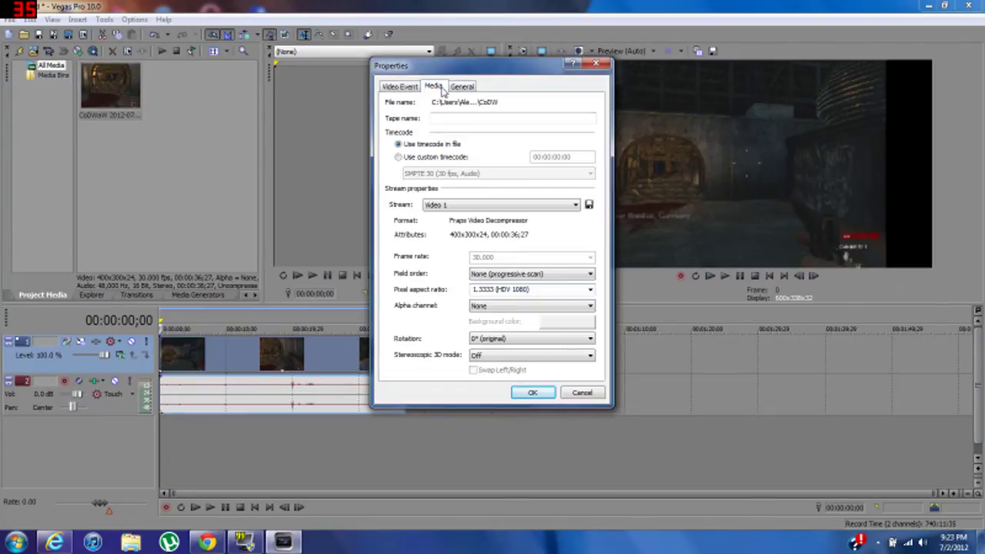
pyautogui.click(533, 392)
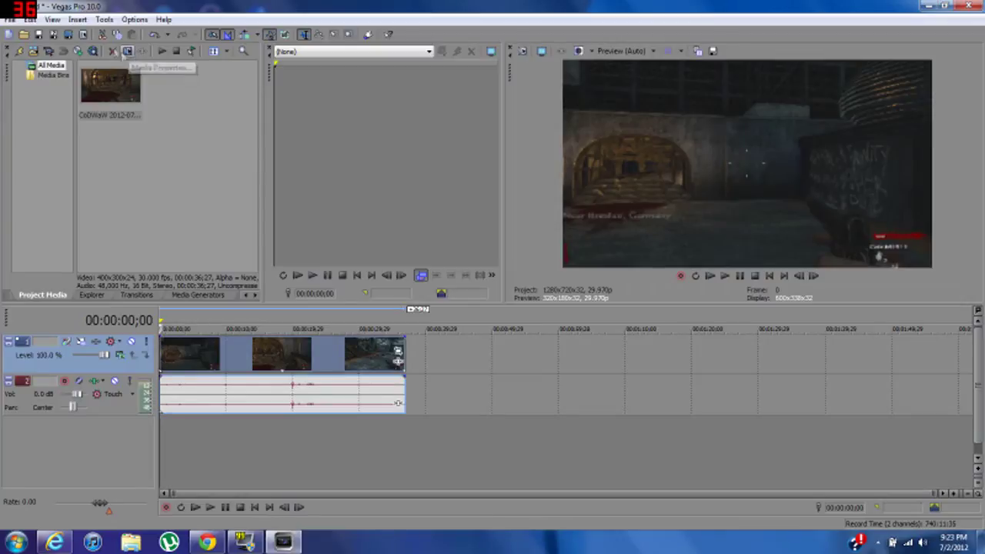
pyautogui.click(83, 35)
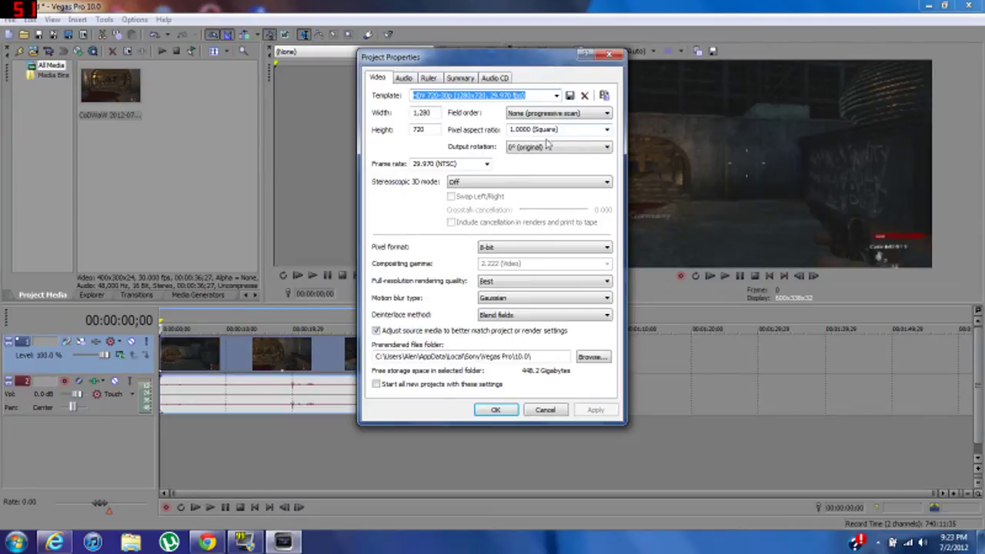
pyautogui.click(607, 133)
pyautogui.click(607, 131)
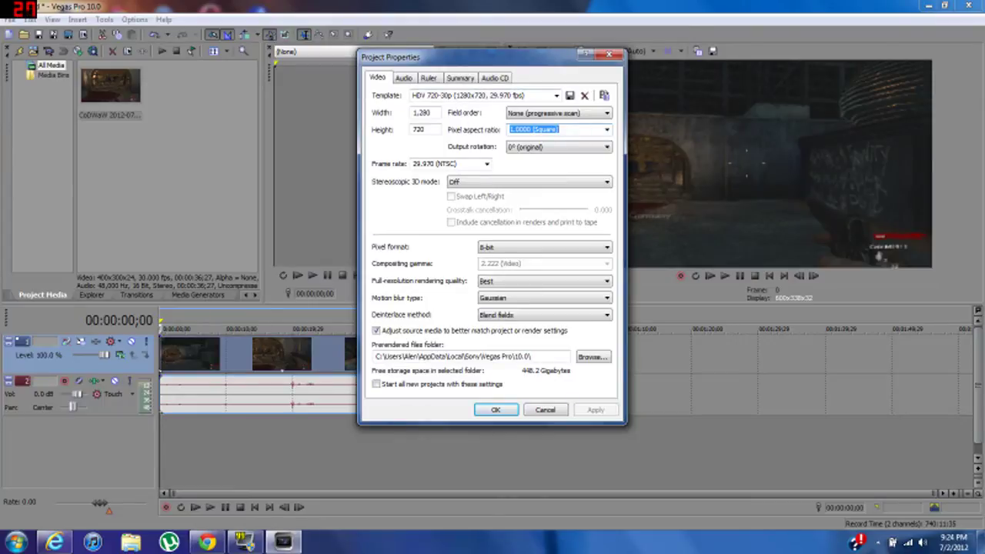
pyautogui.click(556, 95)
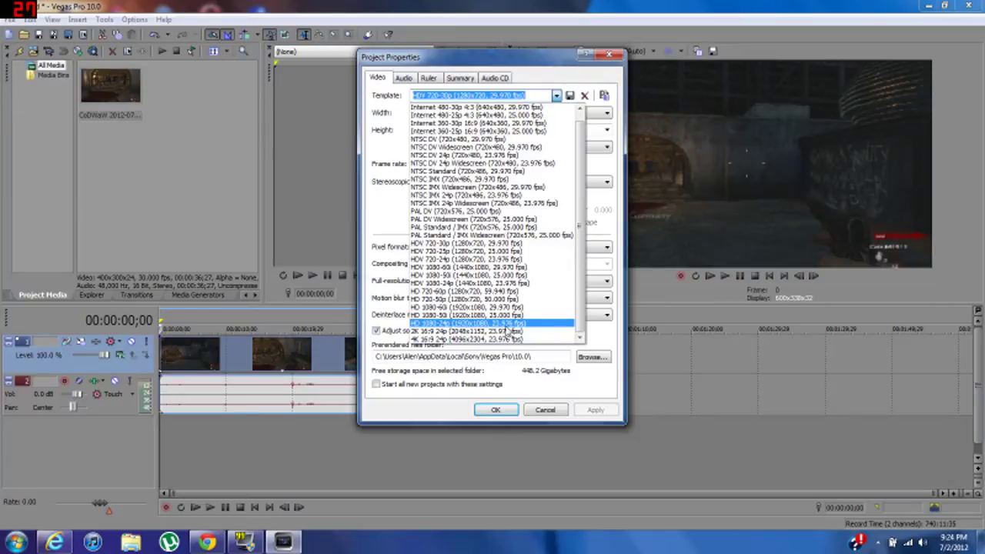
pyautogui.click(514, 94)
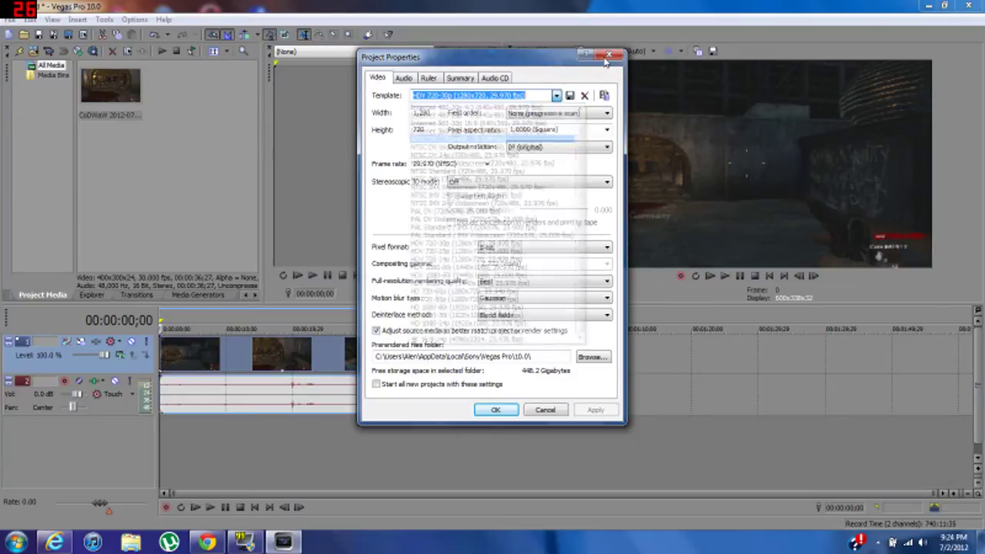
pyautogui.click(403, 79)
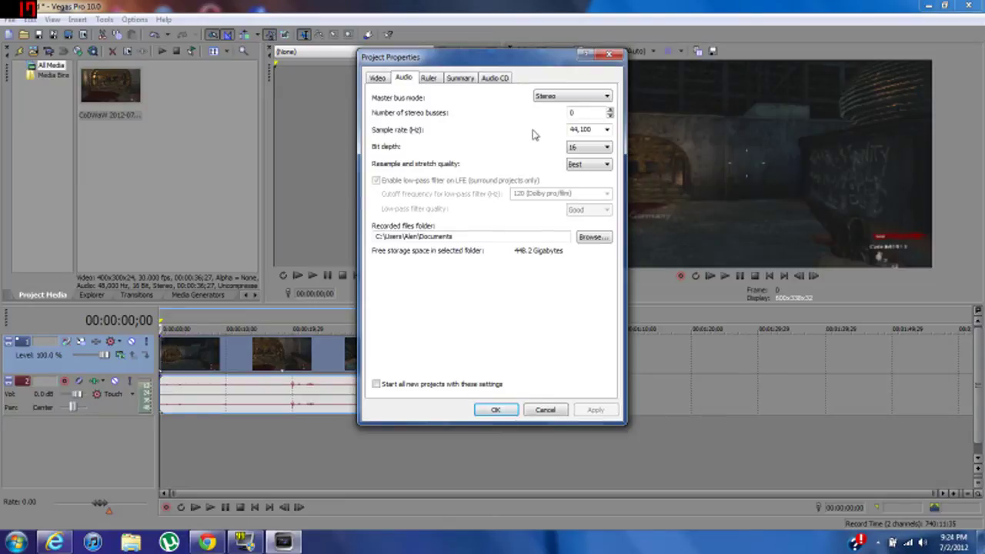
pyautogui.click(431, 80)
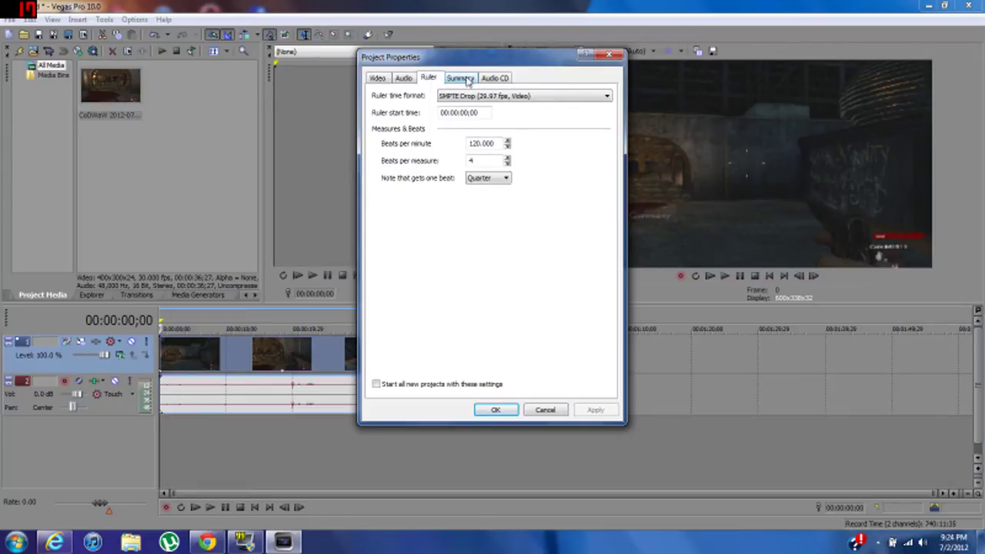
pyautogui.click(462, 79)
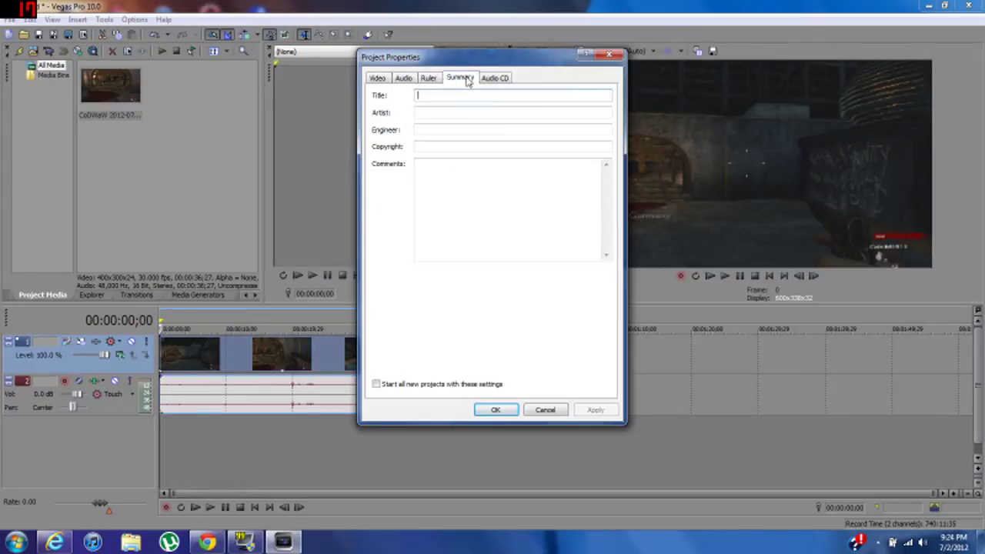
pyautogui.click(494, 80)
pyautogui.click(378, 79)
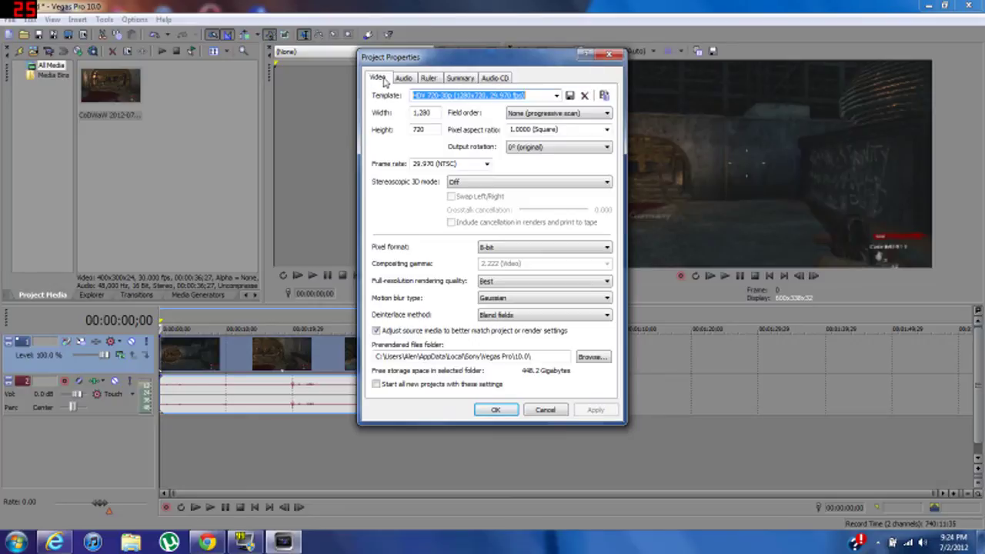
pyautogui.click(512, 409)
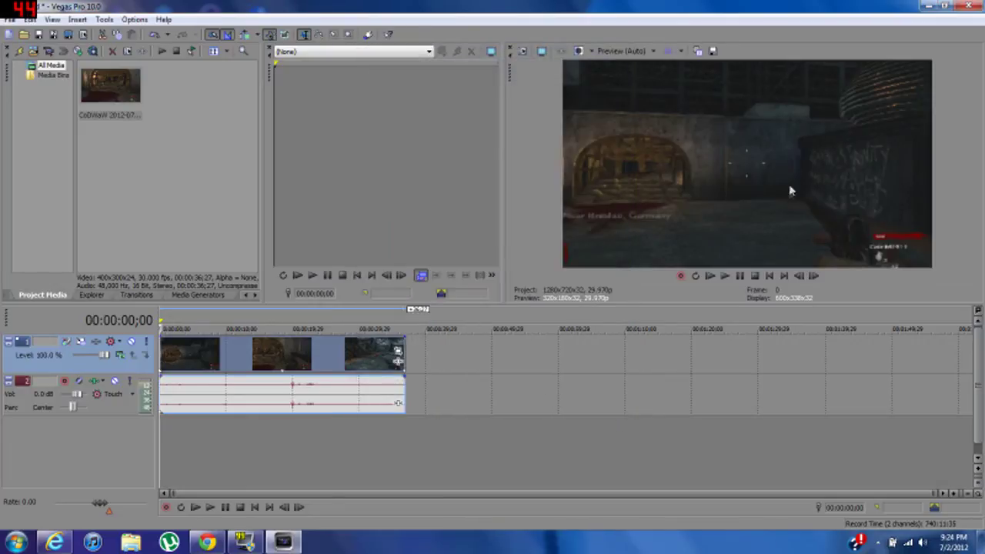
pyautogui.click(68, 35)
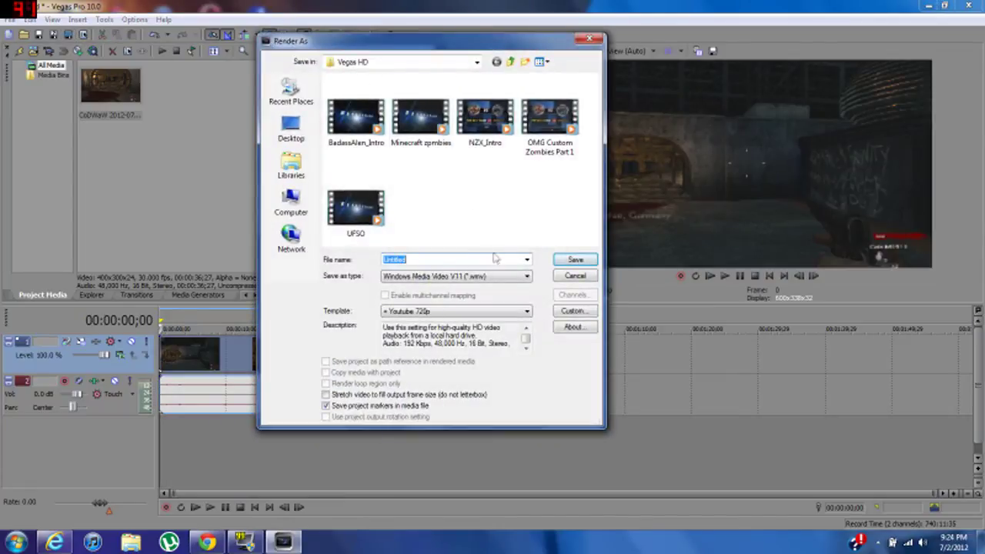
# - Keep Windows Media Video V11 as the output format with the Youtube 720p template
pyautogui.click(527, 277)
pyautogui.click(527, 277)
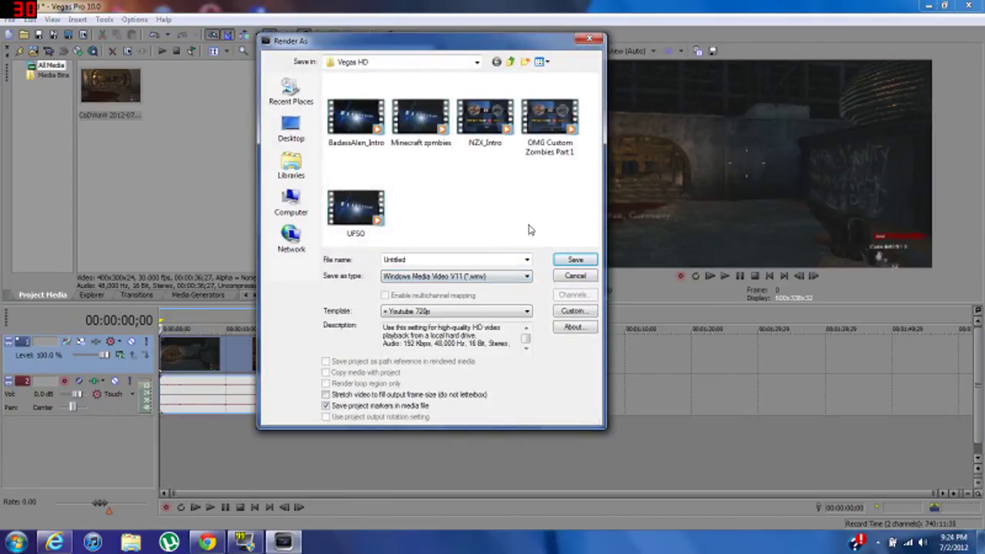
pyautogui.click(526, 311)
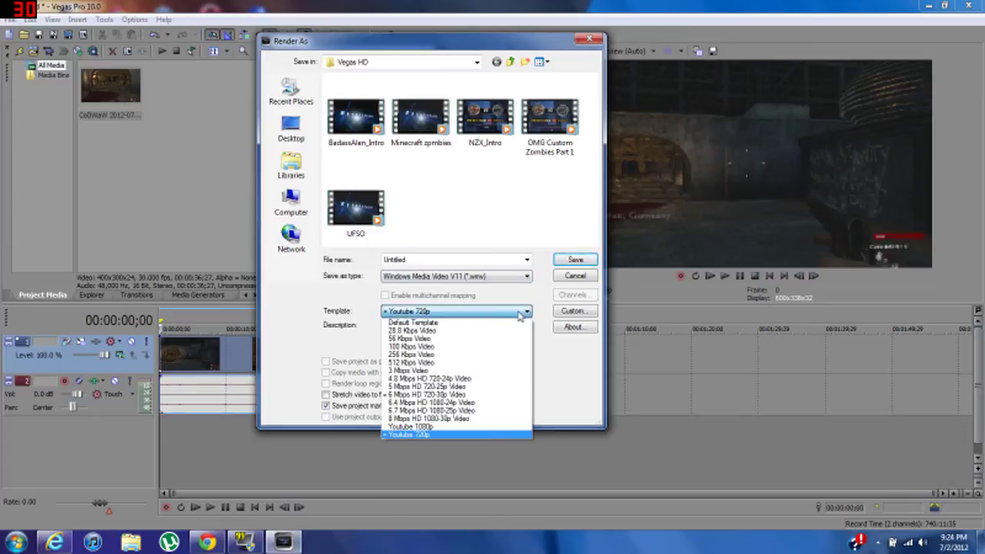
pyautogui.click(526, 311)
# - In the custom settings, check the audio attributes and keep the 1280x720 high definition image size
pyautogui.click(572, 313)
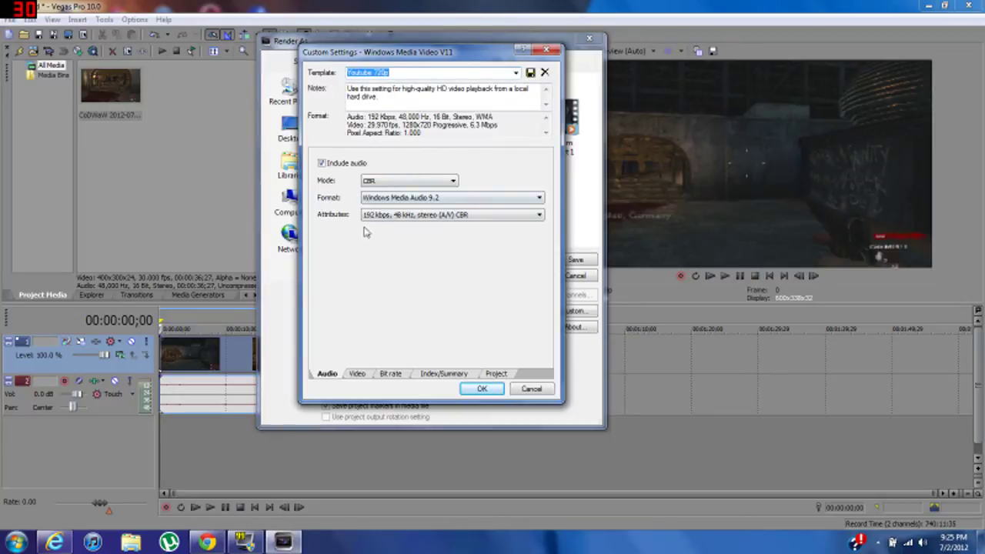
pyautogui.click(396, 220)
pyautogui.click(377, 97)
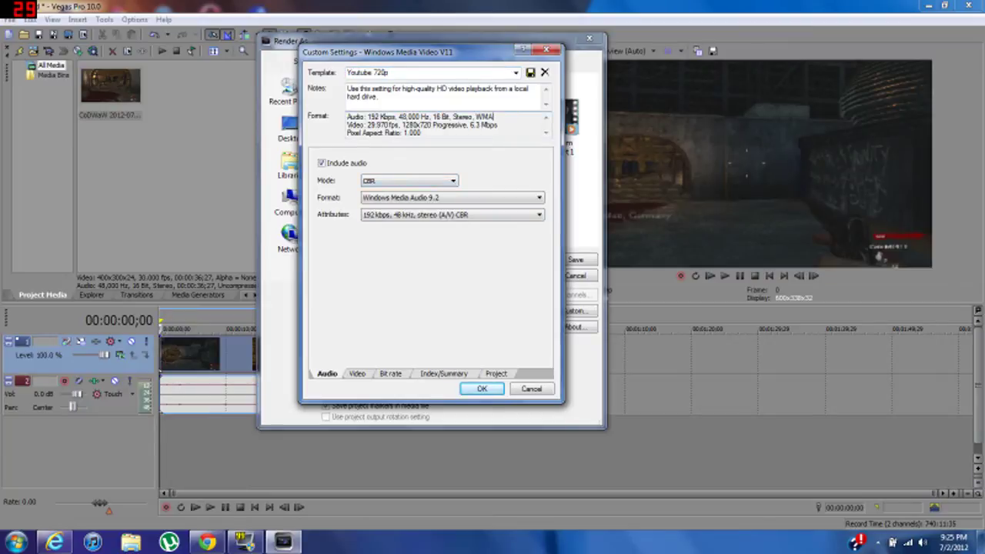
pyautogui.click(357, 373)
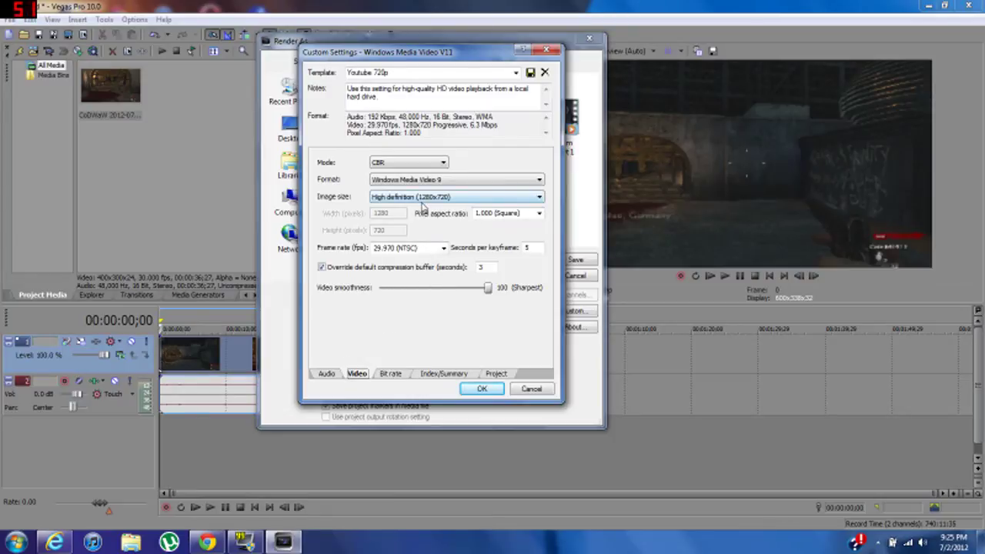
pyautogui.click(519, 203)
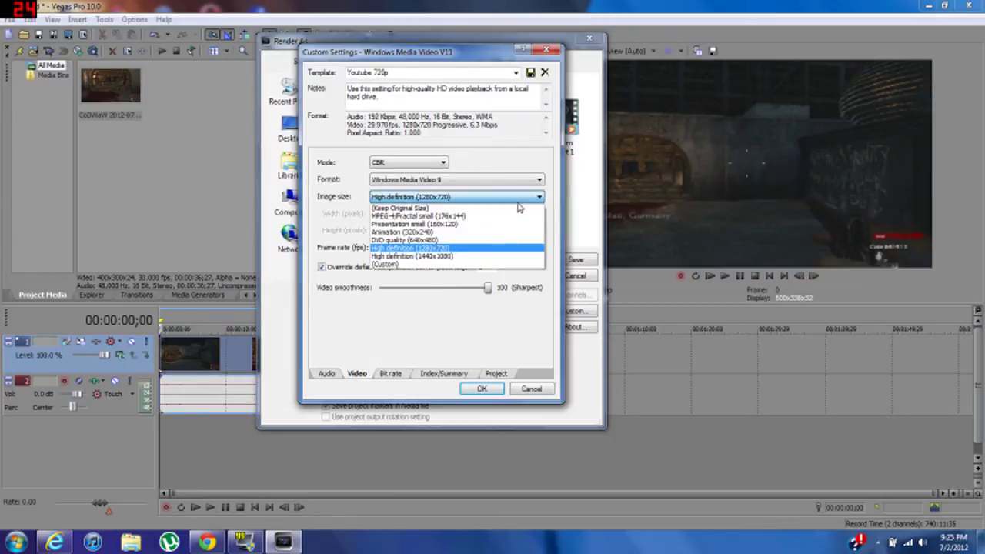
pyautogui.click(442, 249)
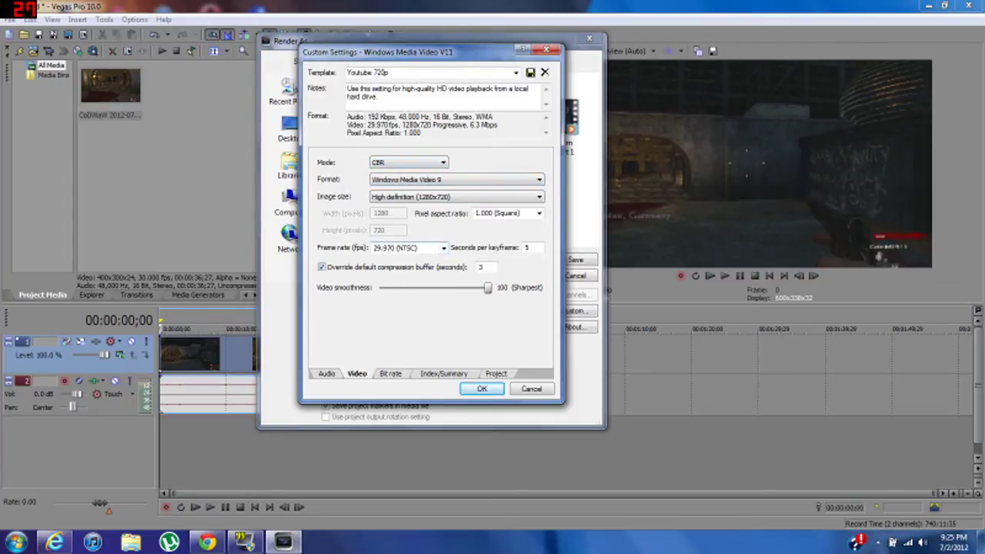
# - Review the Bit rate, Index/Summary and Project tabs, then accept the custom settings
pyautogui.click(396, 375)
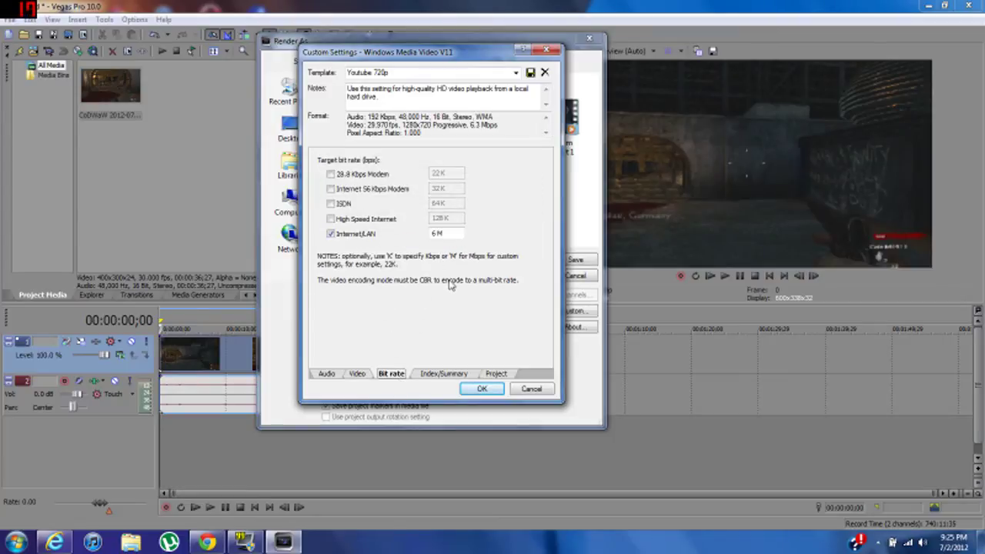
pyautogui.click(443, 375)
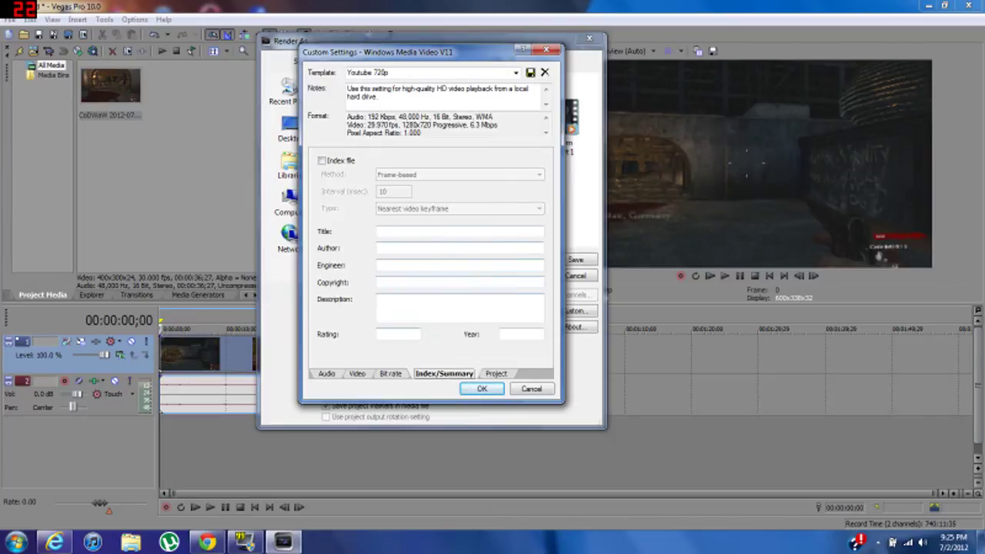
pyautogui.click(500, 375)
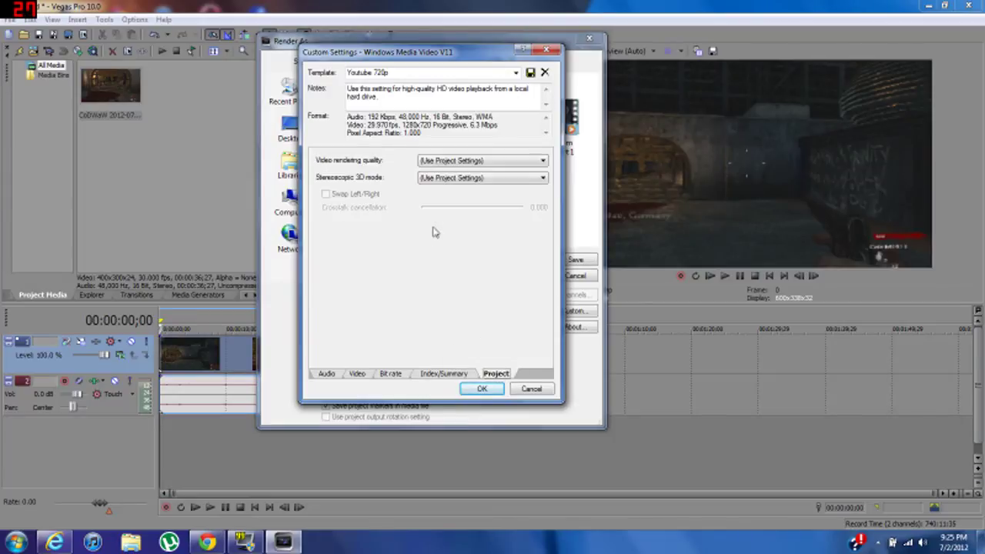
pyautogui.click(358, 377)
pyautogui.click(483, 389)
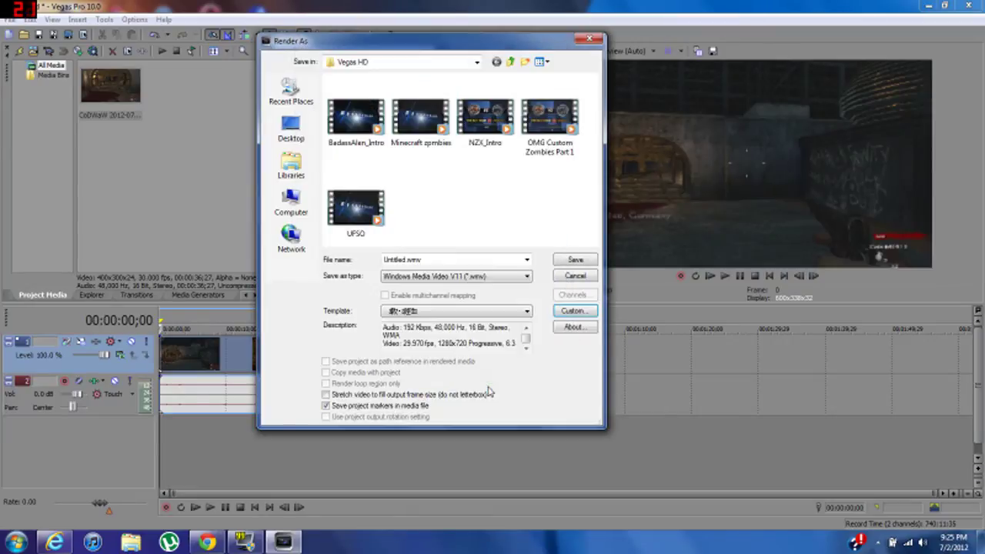
# - Select the Youtube 720p render template, leaving the custom encoding settings unchanged
pyautogui.click(520, 313)
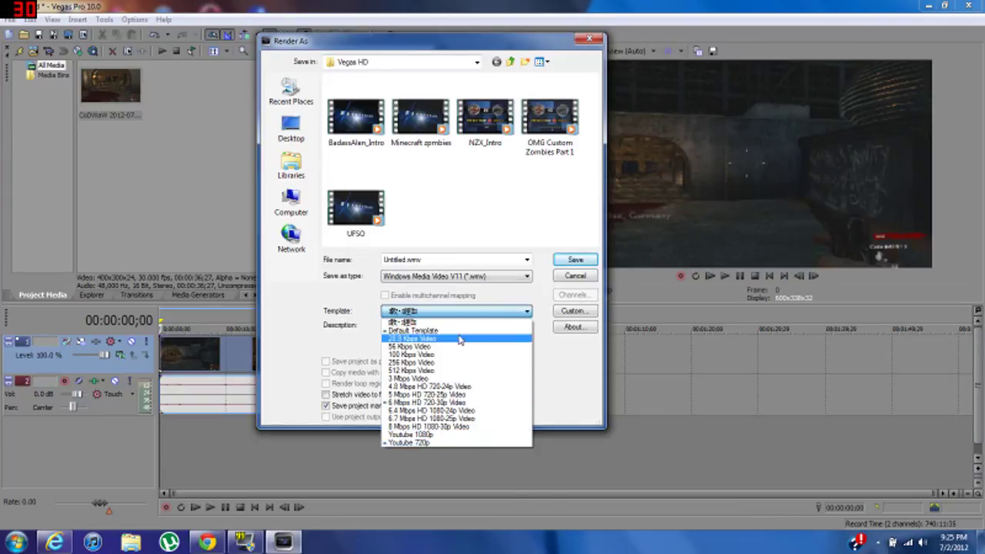
pyautogui.click(512, 308)
pyautogui.click(562, 314)
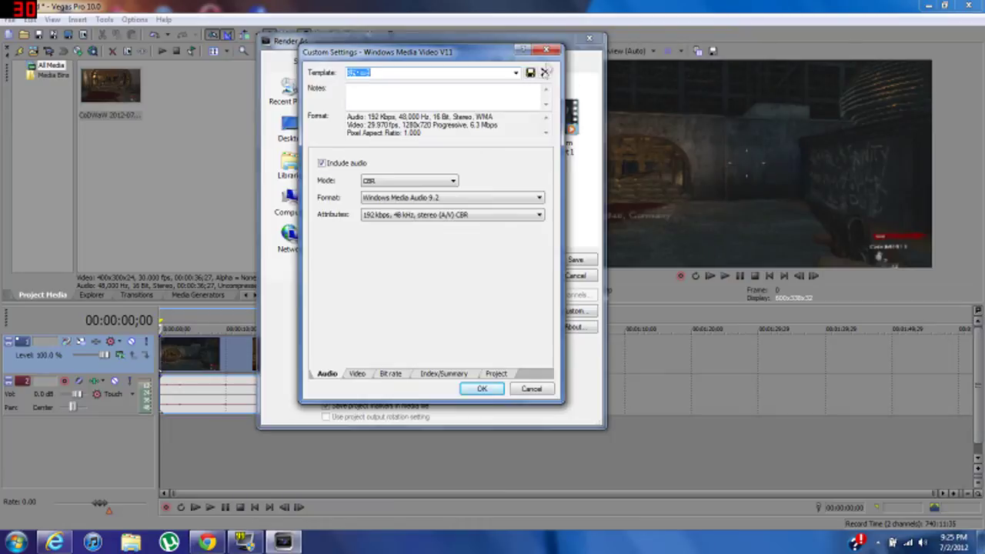
pyautogui.click(545, 50)
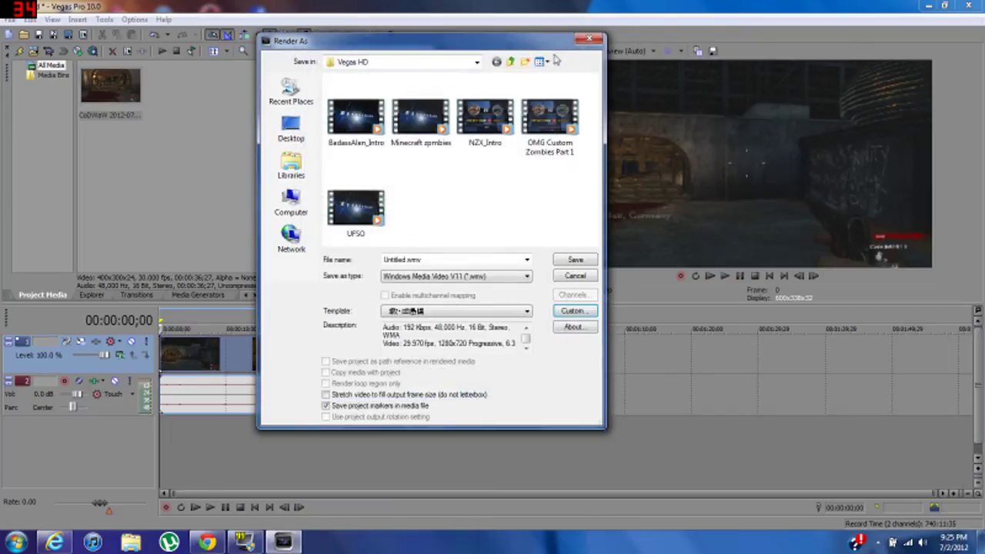
pyautogui.click(522, 311)
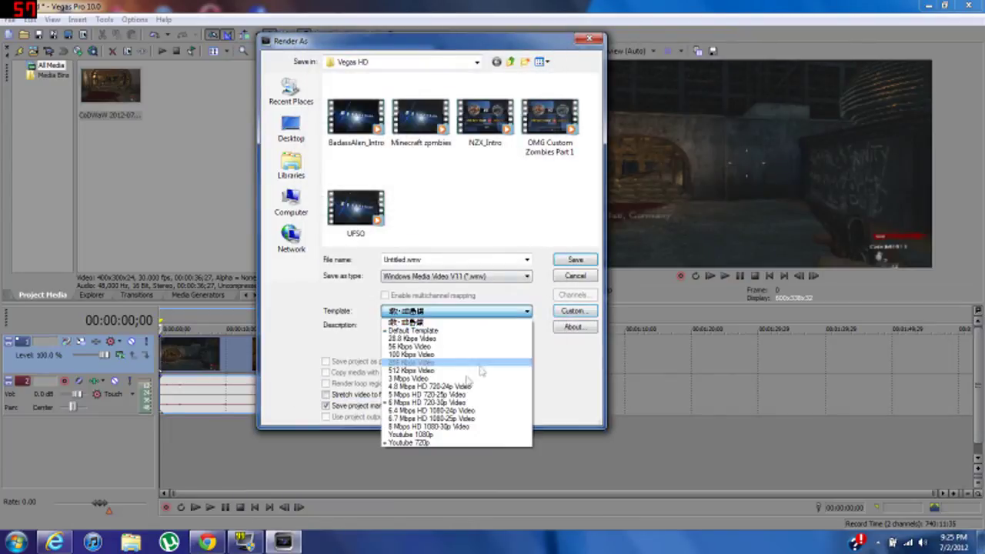
pyautogui.click(422, 444)
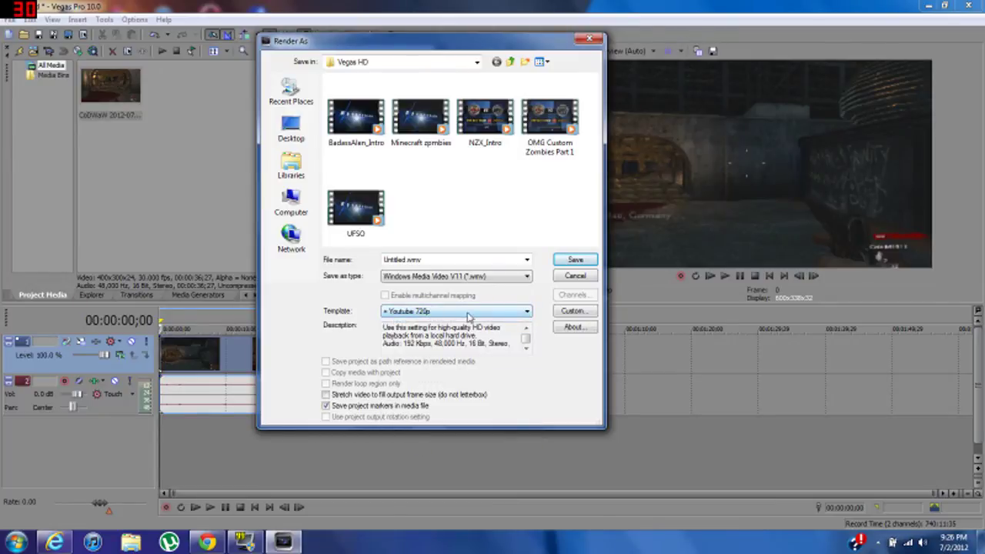
pyautogui.click(468, 316)
pyautogui.click(443, 446)
# - Replace the output file name with test.wmv and close the render dialog
pyautogui.press('Tab')
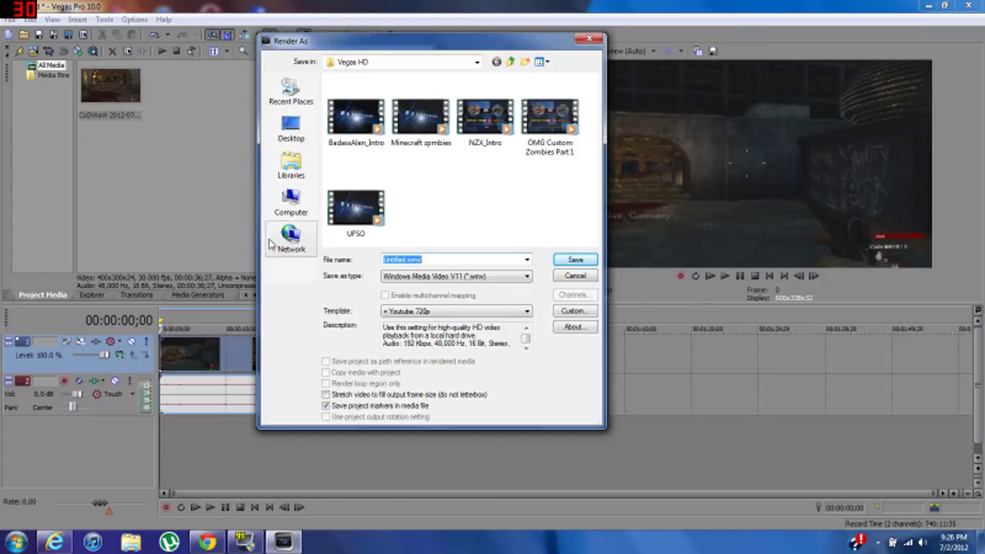
pyautogui.write('u')
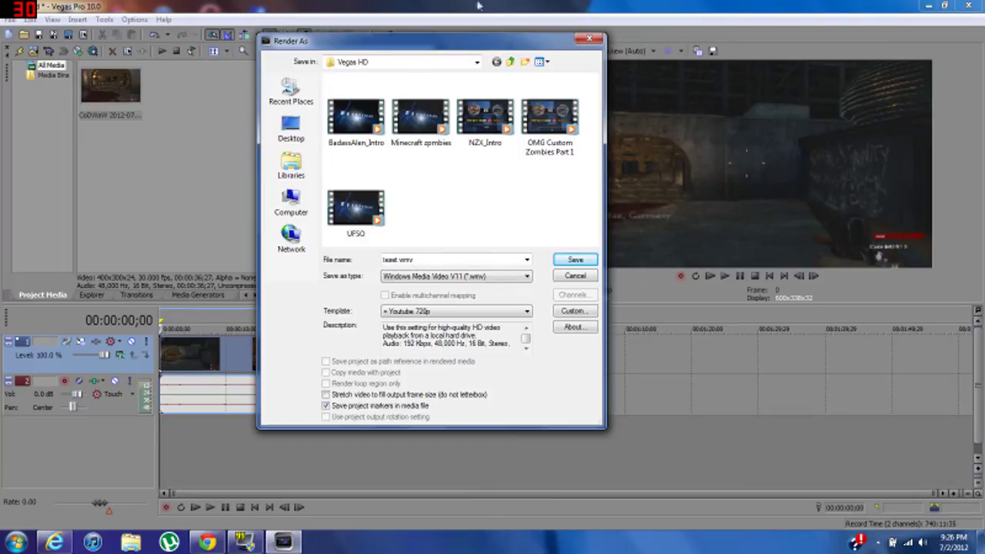
pyautogui.click(589, 39)
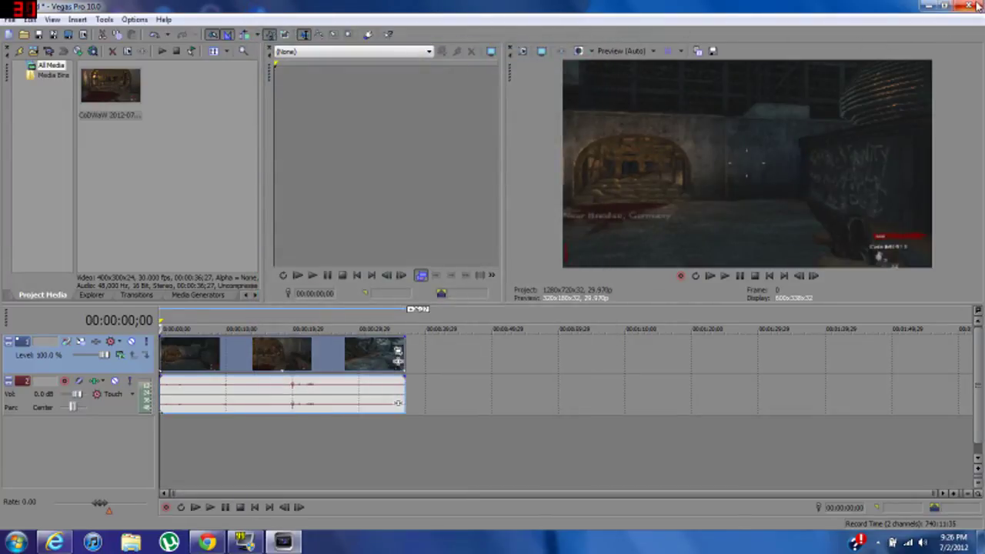
# - Close Vegas without saving and play the rendered test video from the desktop
pyautogui.click(976, 4)
pyautogui.click(504, 223)
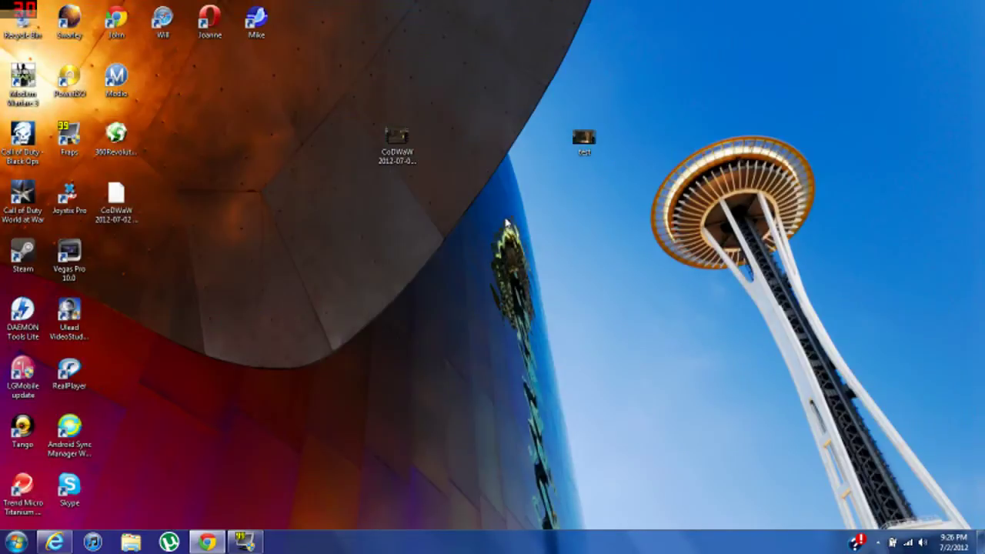
pyautogui.click(583, 142)
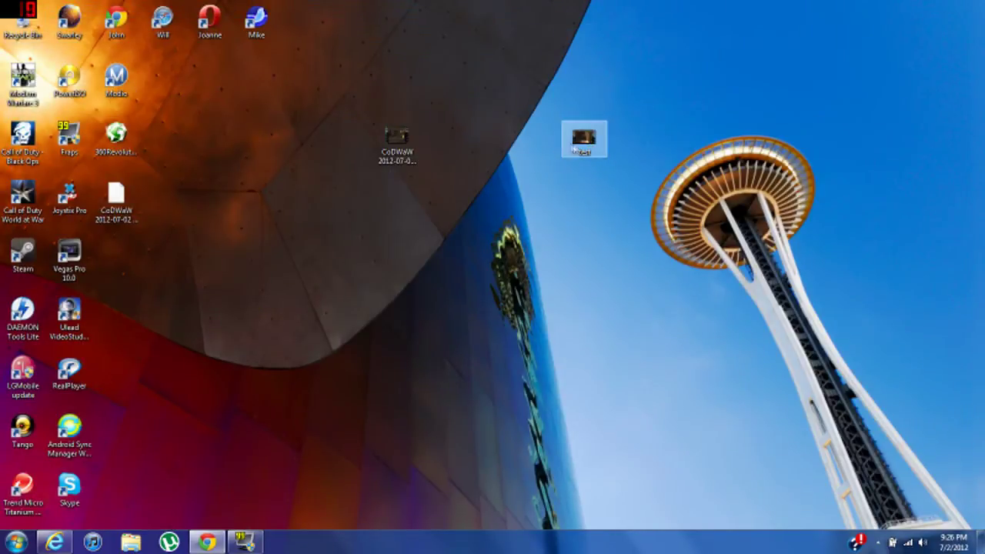
pyautogui.click(527, 149)
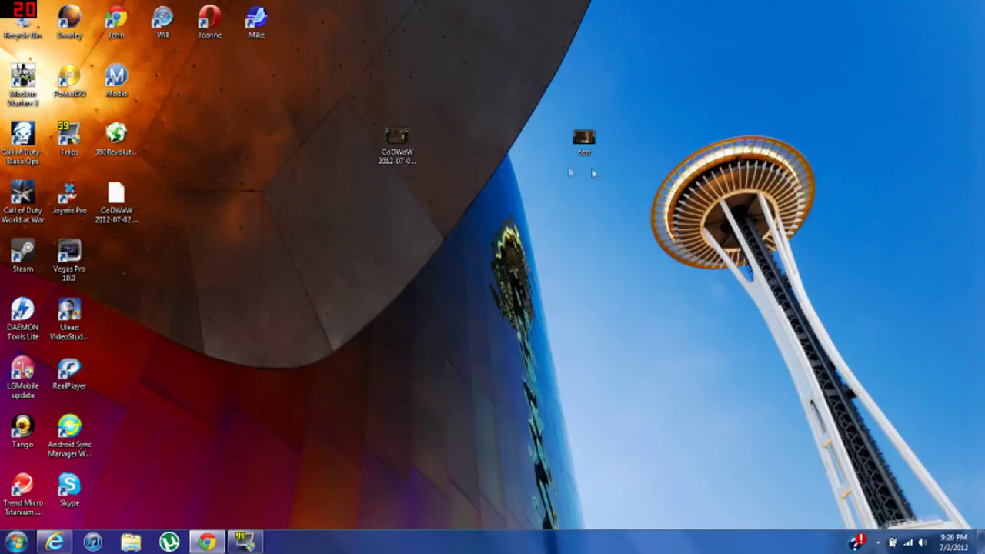
pyautogui.doubleClick(584, 142)
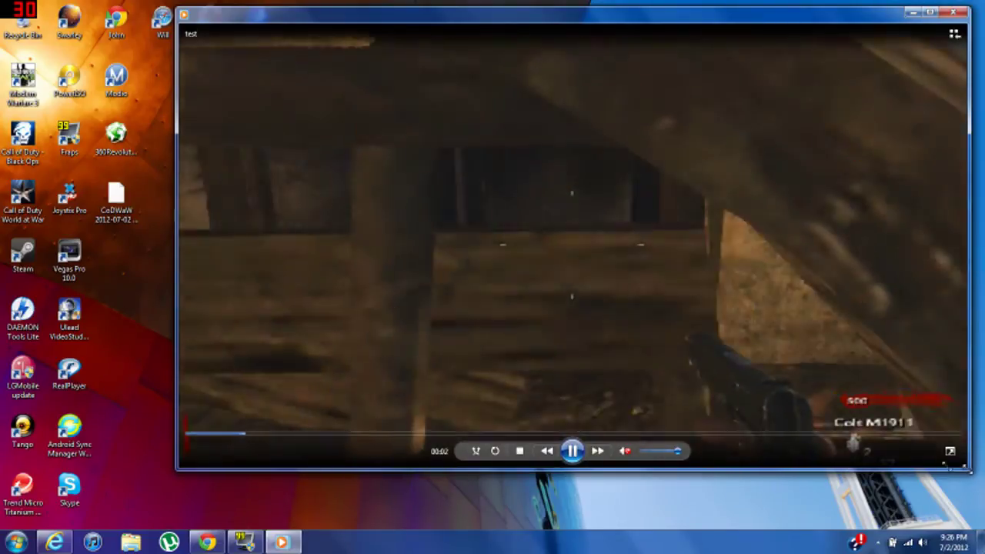
# - Pause the test video and make the Media Player window smaller and higher on screen
pyautogui.moveTo(947, 471); pyautogui.dragTo(639, 291)
pyautogui.click(408, 274)
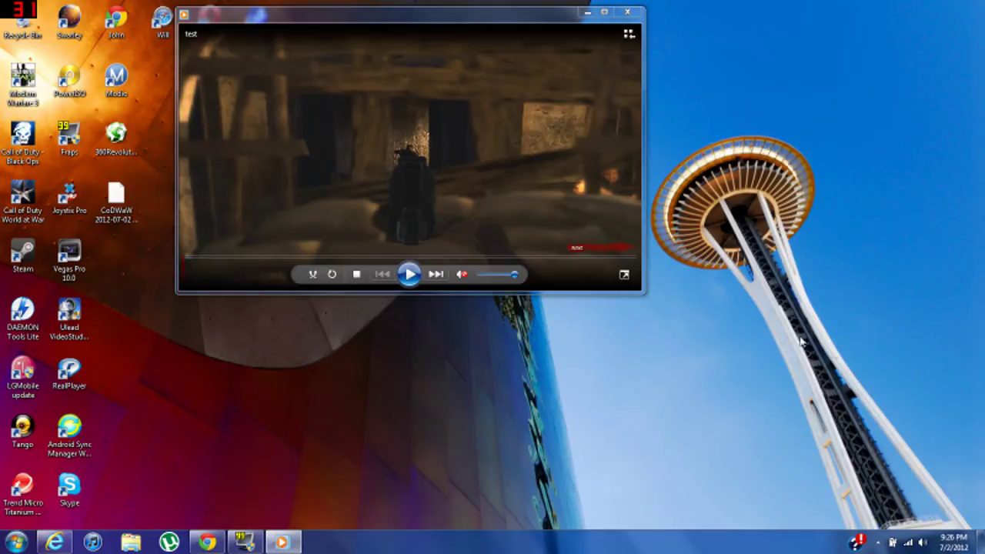
pyautogui.moveTo(645, 293); pyautogui.dragTo(564, 245)
pyautogui.moveTo(486, 20); pyautogui.dragTo(801, 42)
# - Play the original CoDWaW clip in a repositioned, slightly larger player window, then stop it
pyautogui.doubleClick(396, 142)
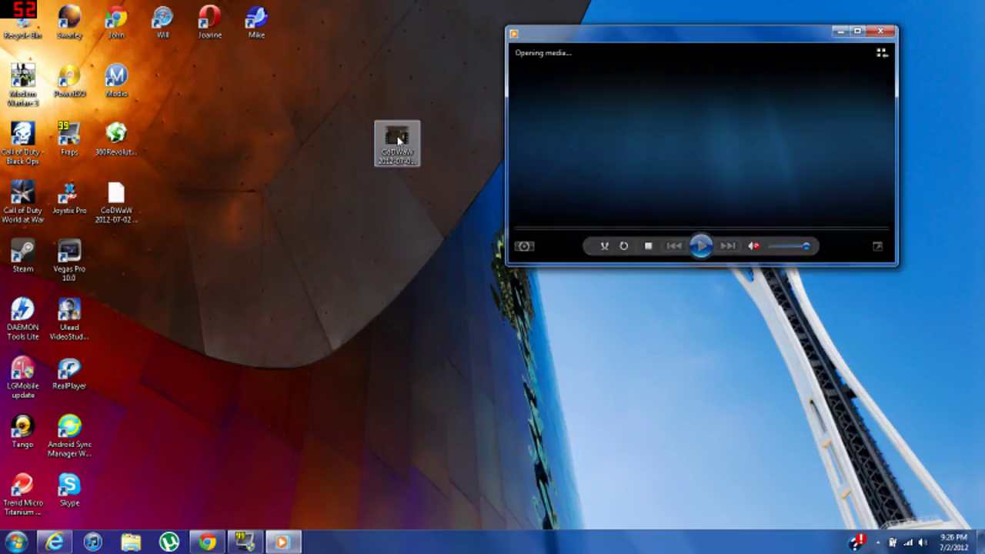
pyautogui.moveTo(631, 131); pyautogui.dragTo(361, 113)
pyautogui.moveTo(488, 213); pyautogui.dragTo(616, 231)
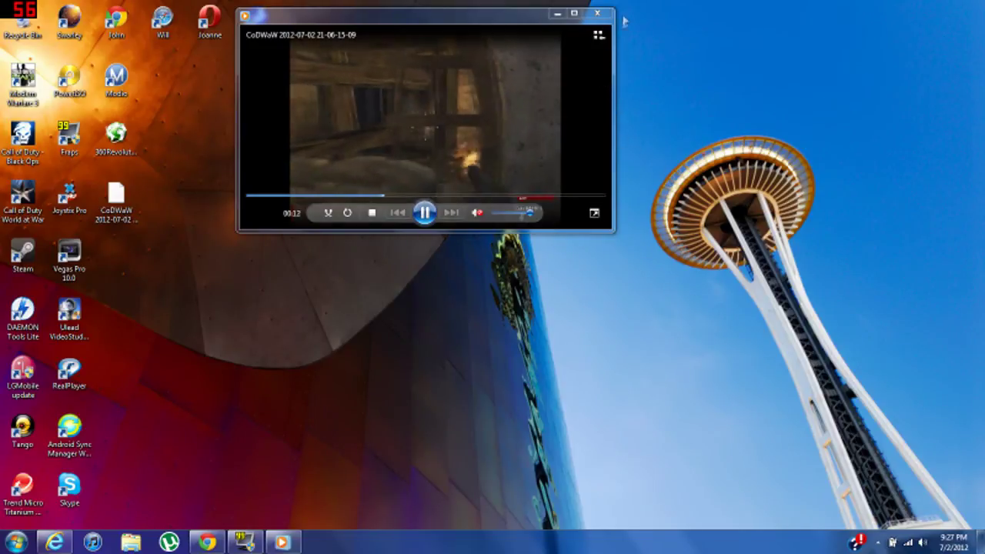
pyautogui.click(597, 13)
# - Reopen the widescreen test video and resize the player window to watch it
pyautogui.moveTo(400, 141); pyautogui.dragTo(589, 143)
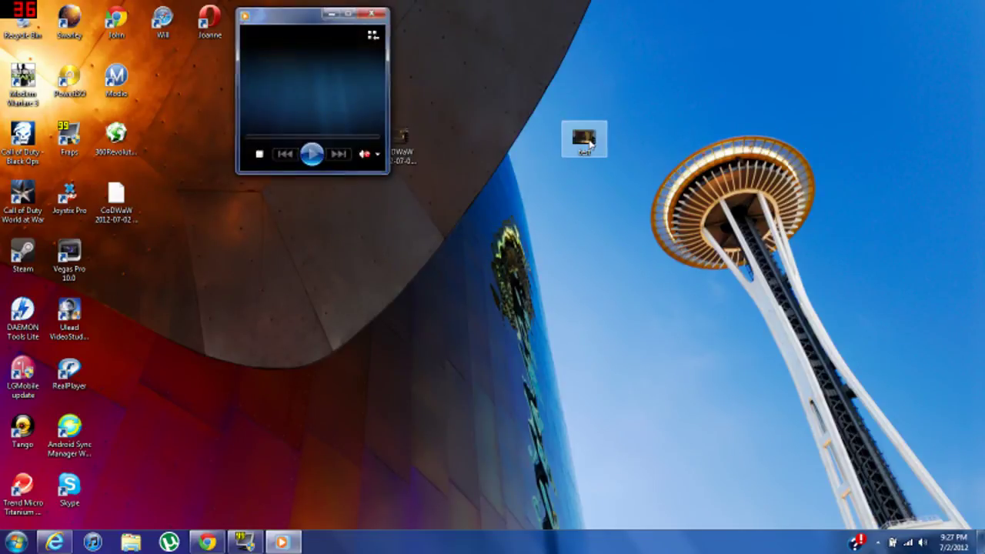
pyautogui.doubleClick(589, 143)
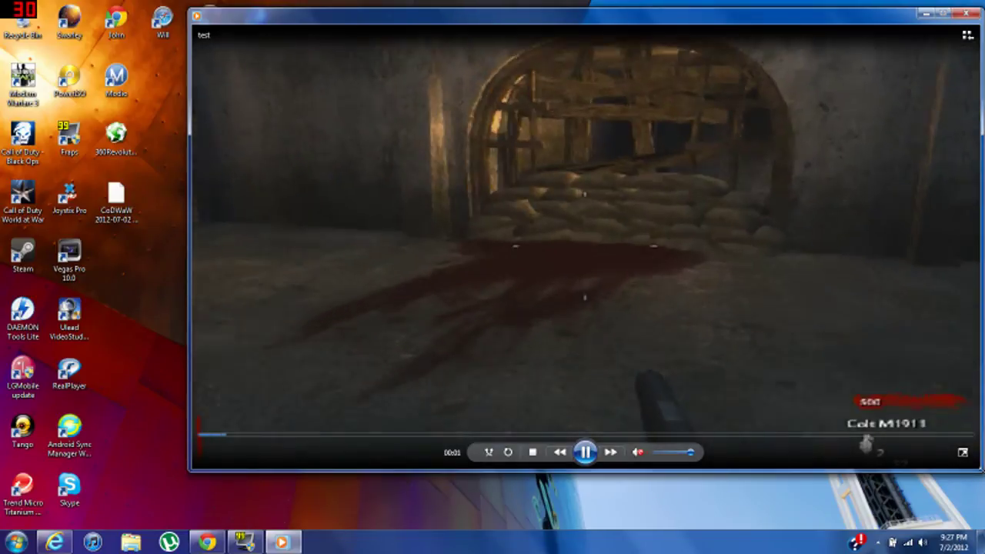
pyautogui.moveTo(981, 470); pyautogui.dragTo(463, 165)
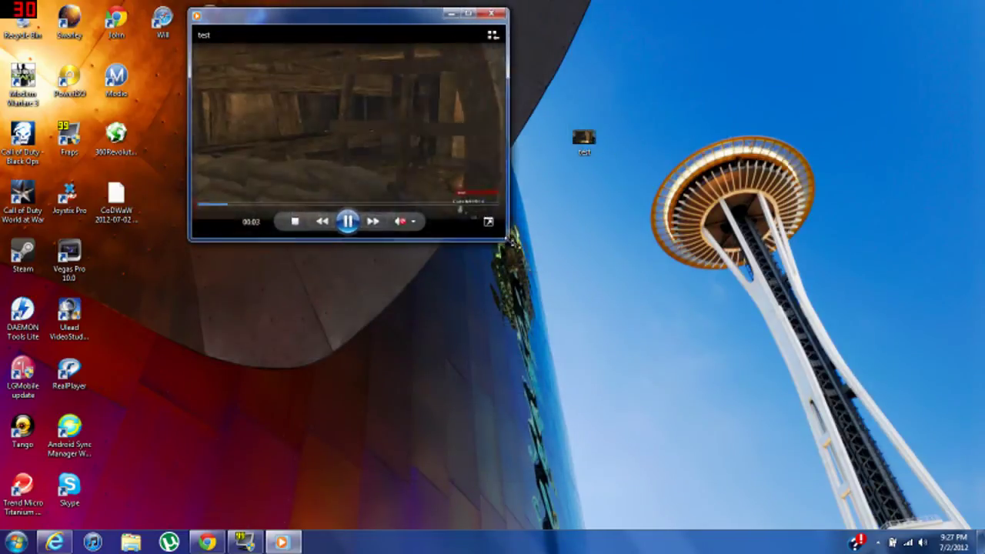
pyautogui.moveTo(508, 243); pyautogui.dragTo(594, 261)
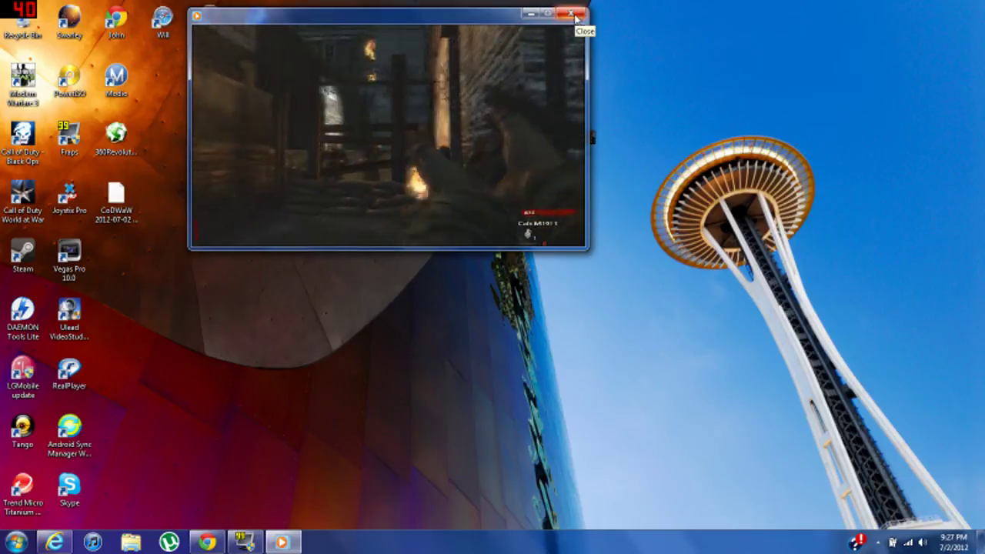
# - Close Media Player and place the CoDWaW video beside the 'test' file on the desktop
pyautogui.click(579, 16)
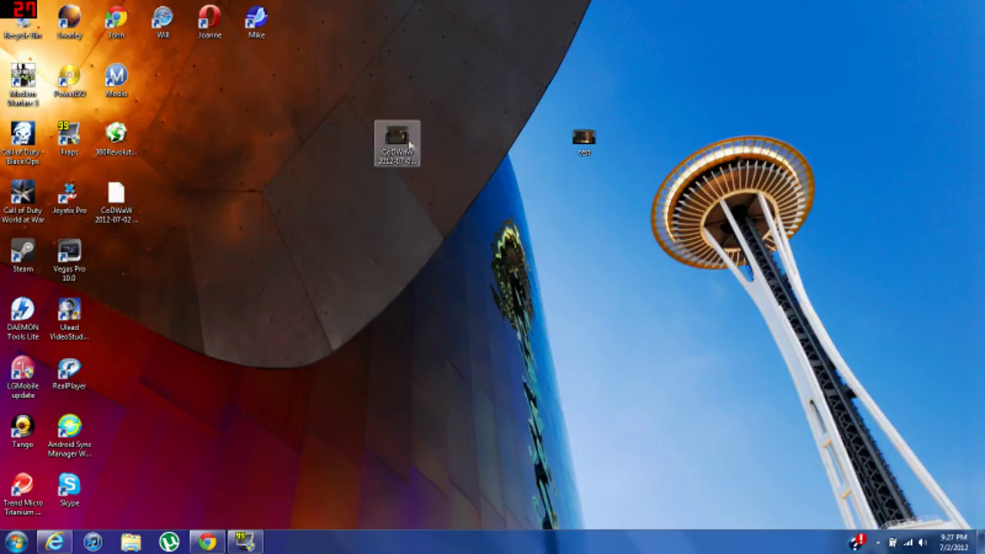
pyautogui.moveTo(397, 141); pyautogui.dragTo(492, 128)
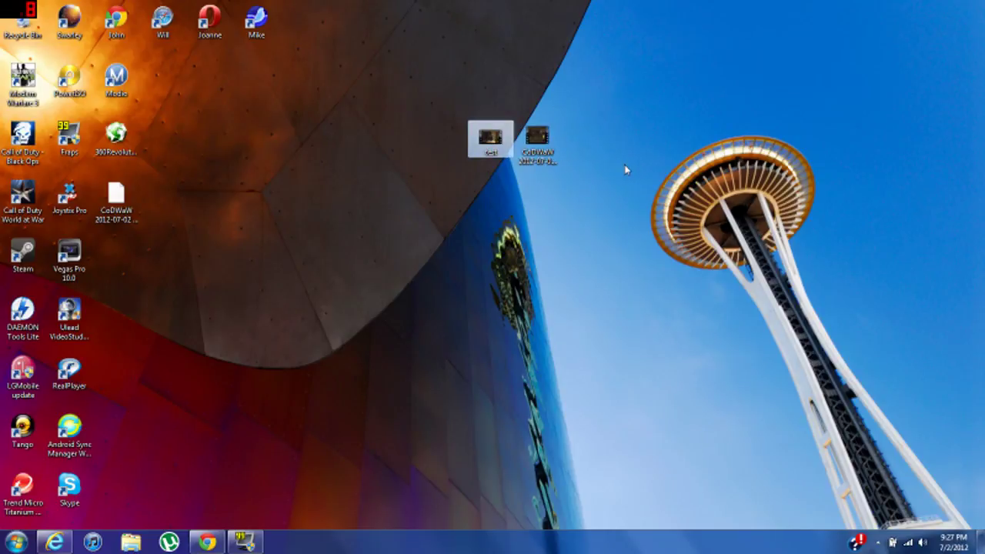